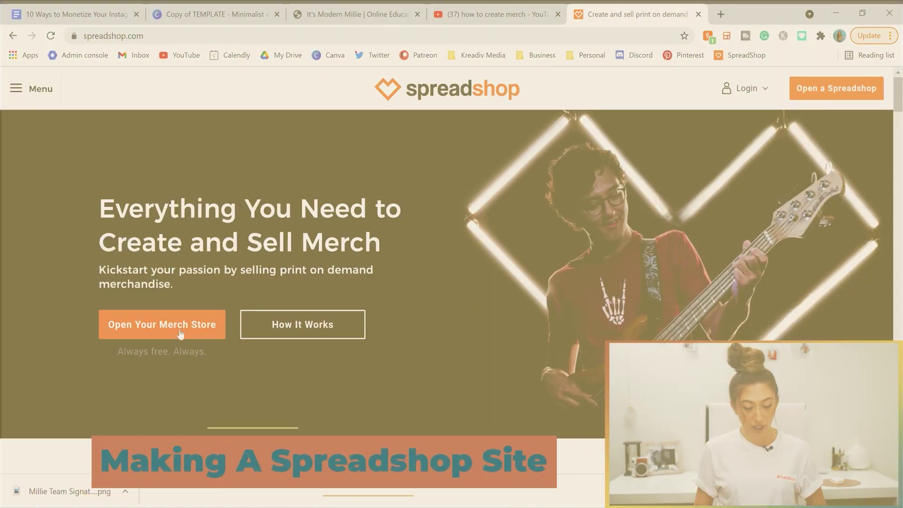
- Register a new Spreadshop shop named 'IMM Test' with autofilled email and passwords
click(178, 333)
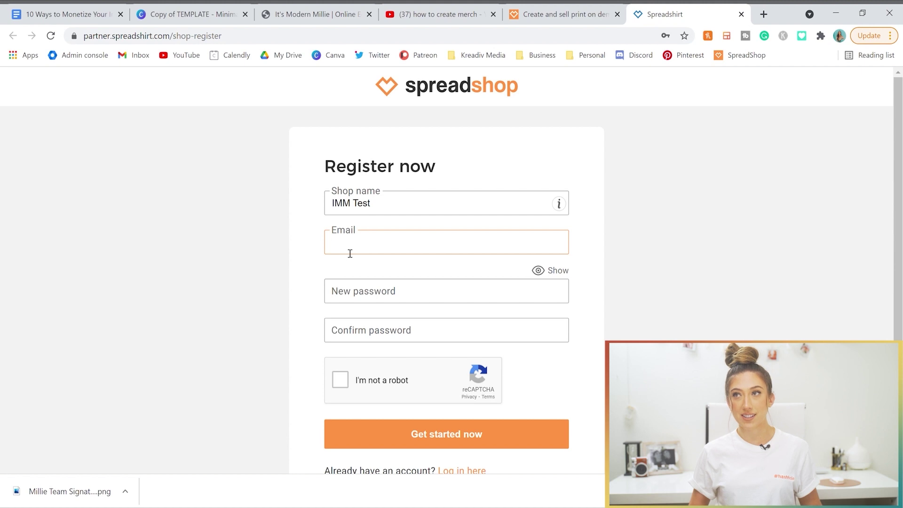
click(350, 266)
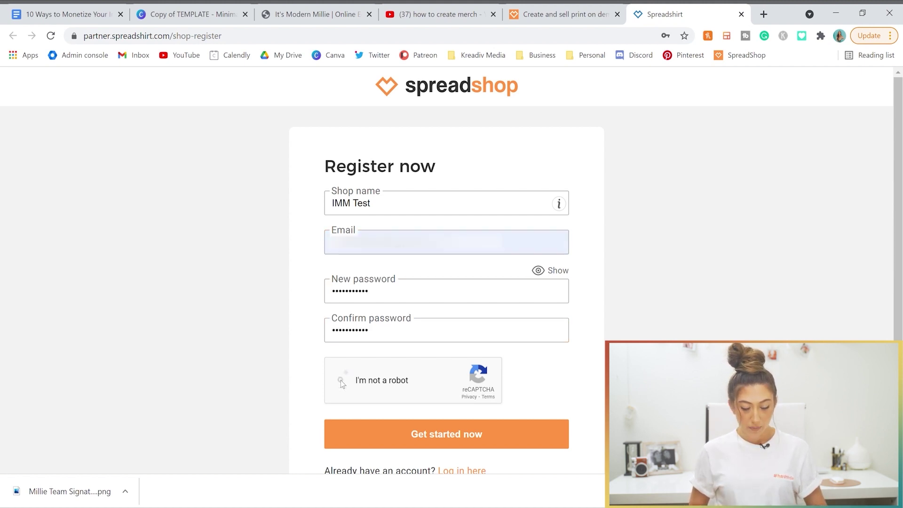
scroll(256, 311, down, 2)
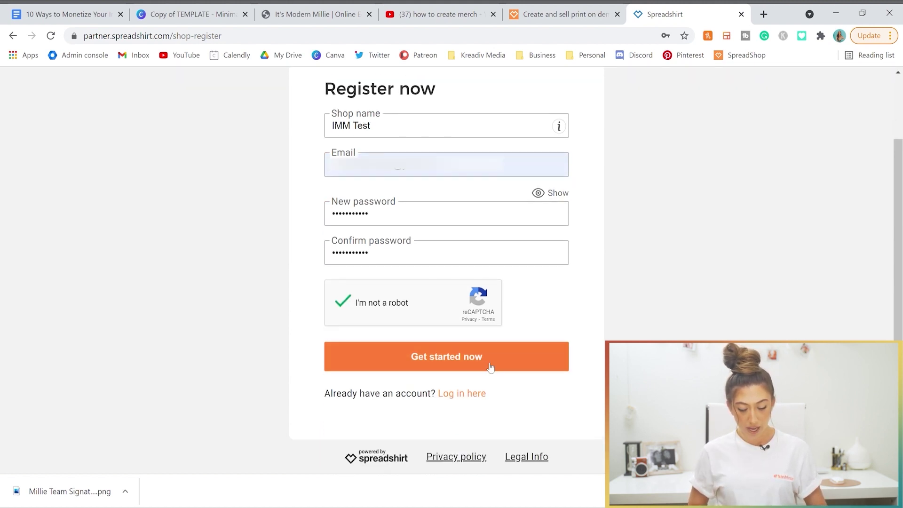
click(504, 364)
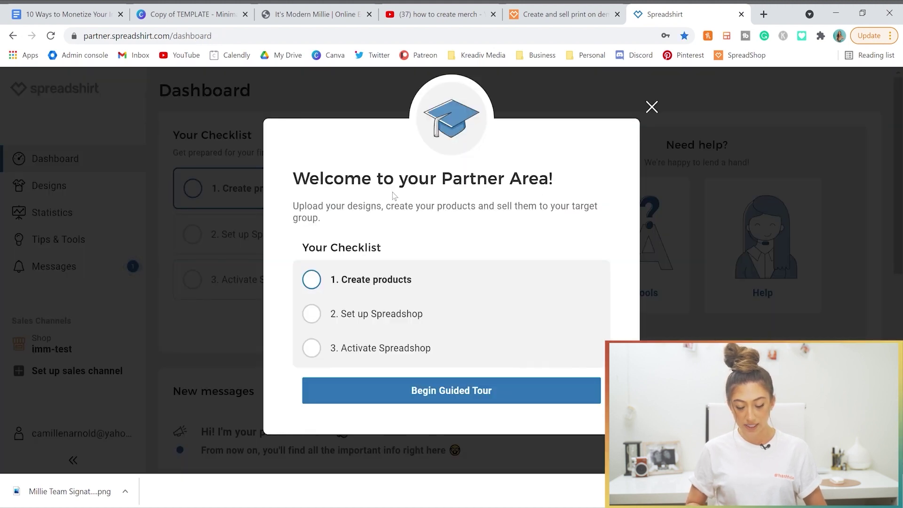
- Leave the welcome modal via Begin Guided Tour to reach the Designs upload page
click(471, 397)
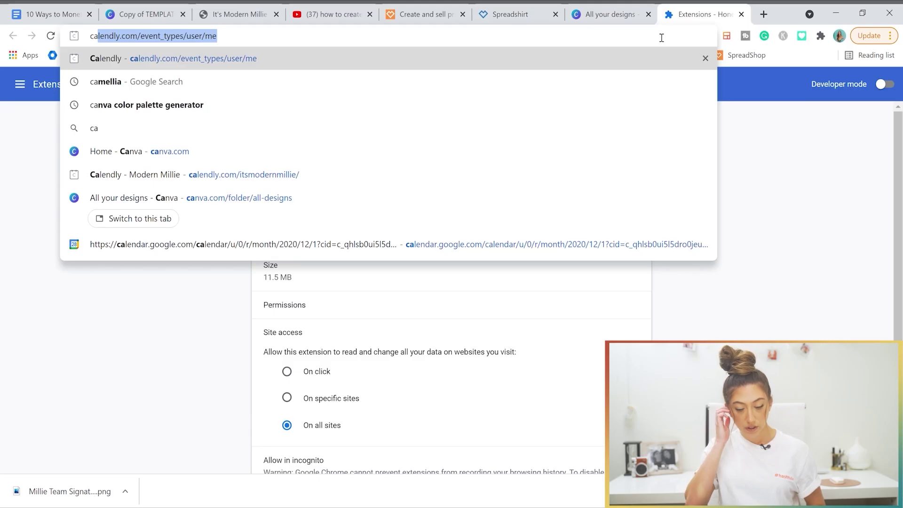
- Load canva.com and create a custom-size blank design of 4000 × 4000 px
text(nva.com)
key(Return)
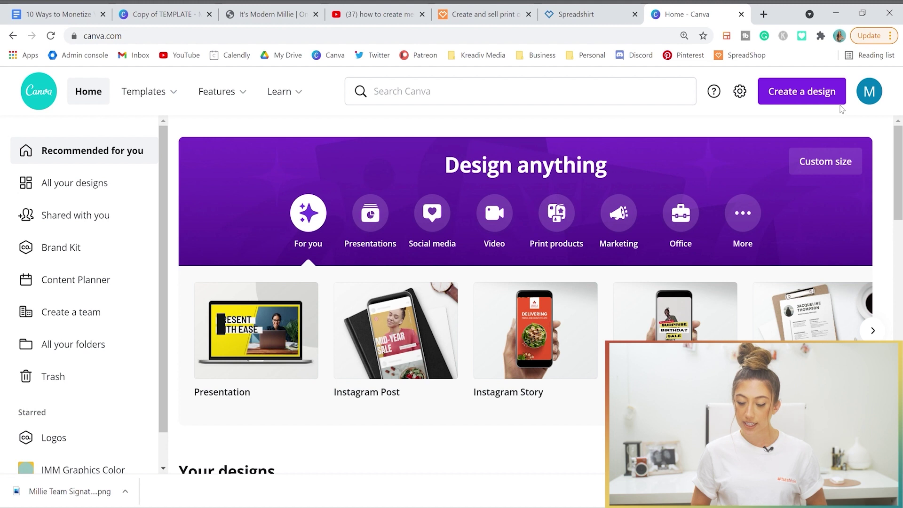
click(846, 105)
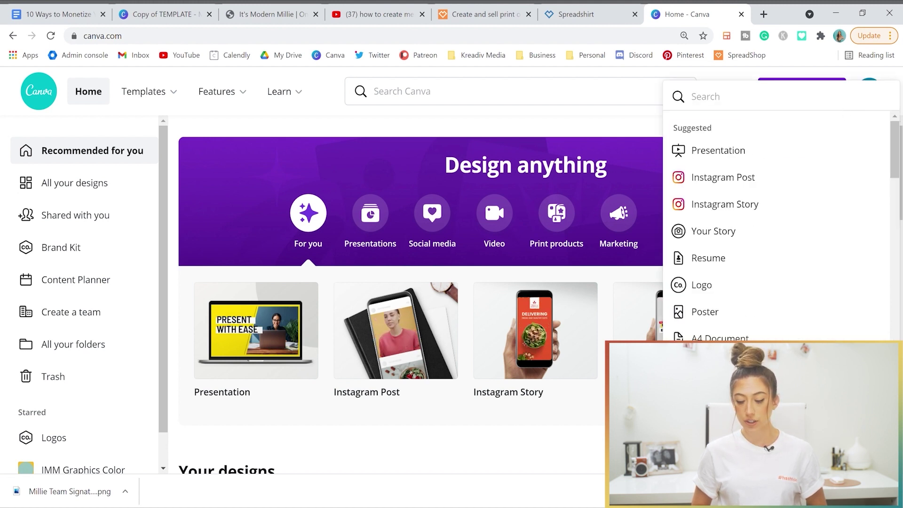
click(753, 371)
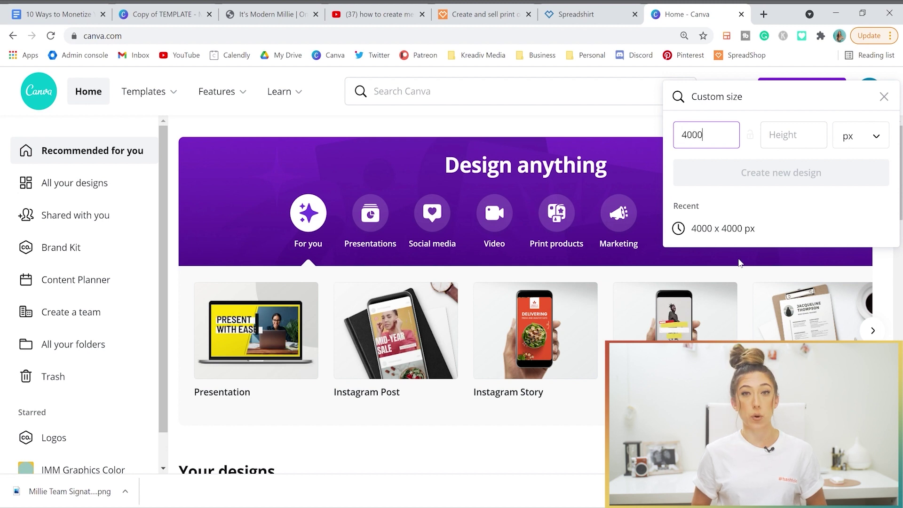
text(4000)
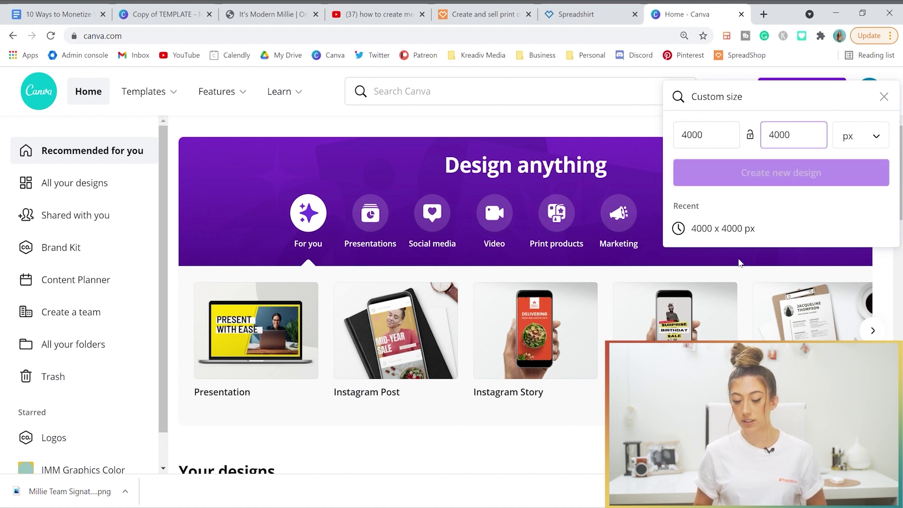
click(786, 173)
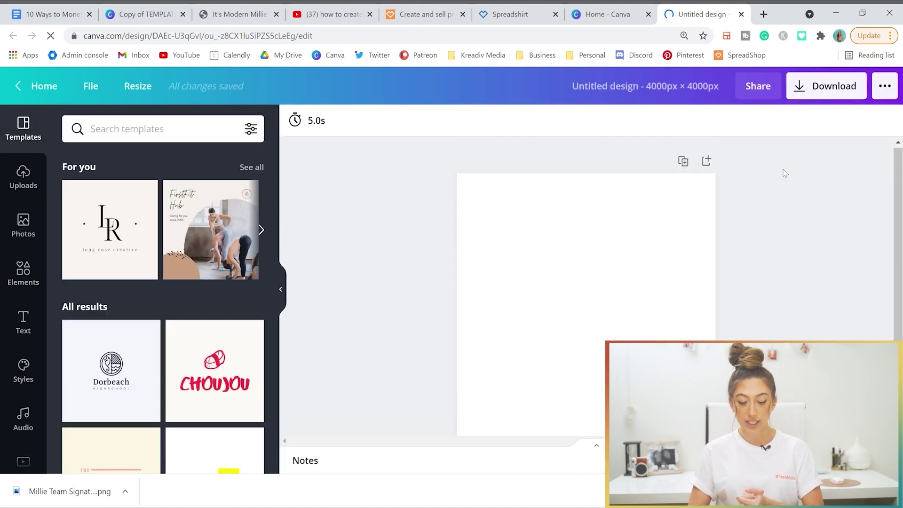
- Search templates for Mugs and apply the rainbow Holiday Mug page to the canvas
click(145, 142)
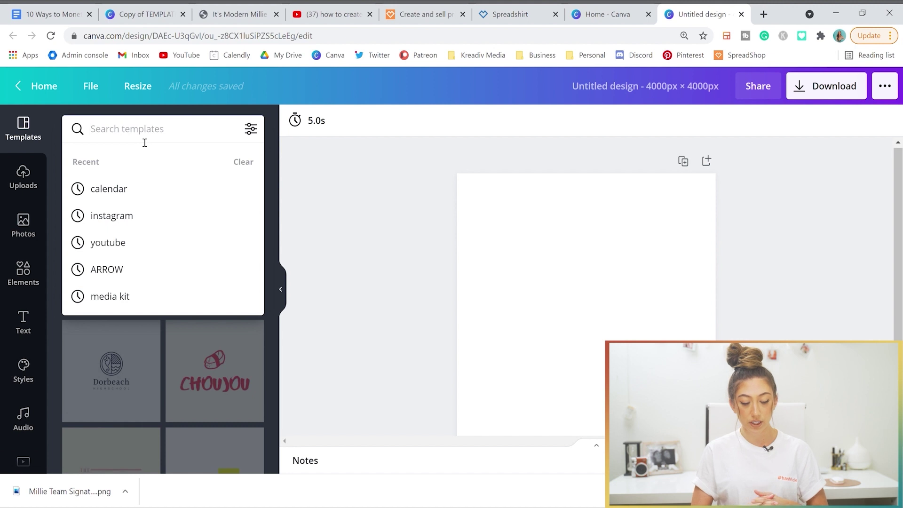
text(mug)
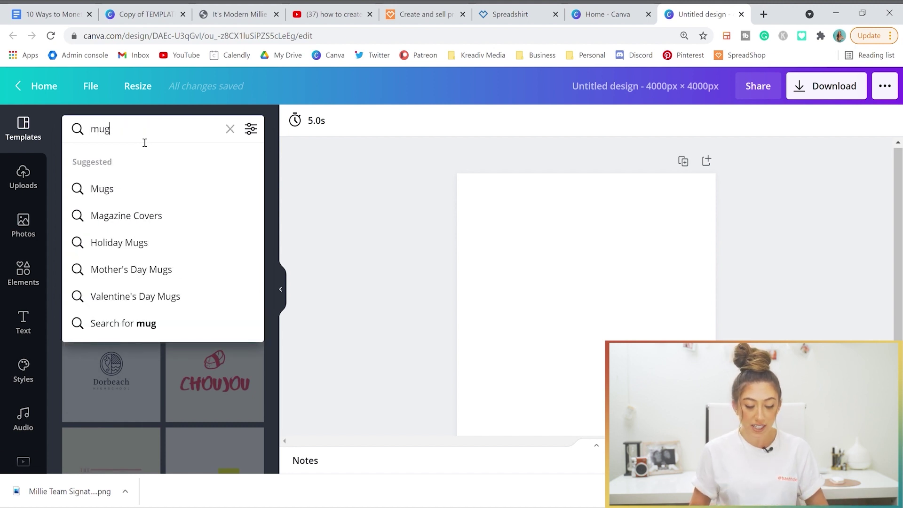
click(112, 190)
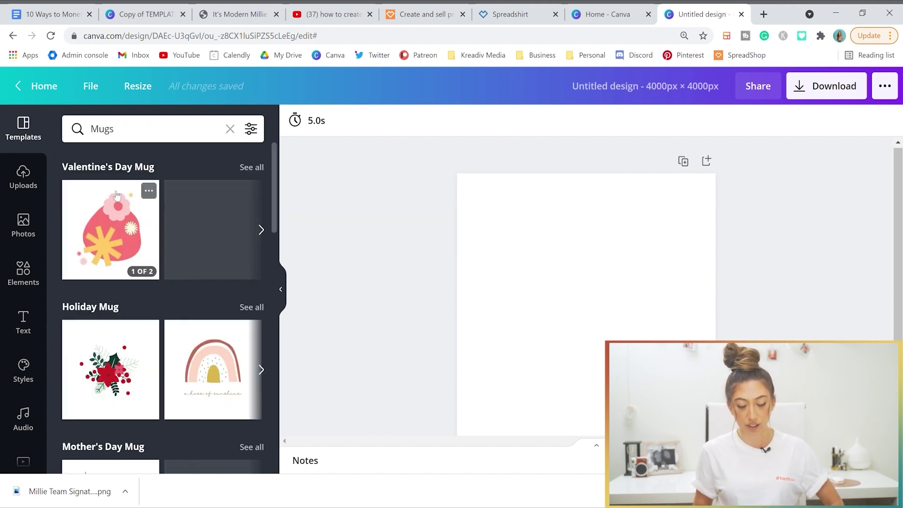
scroll(144, 227, down, 4)
scroll(144, 228, down, 5)
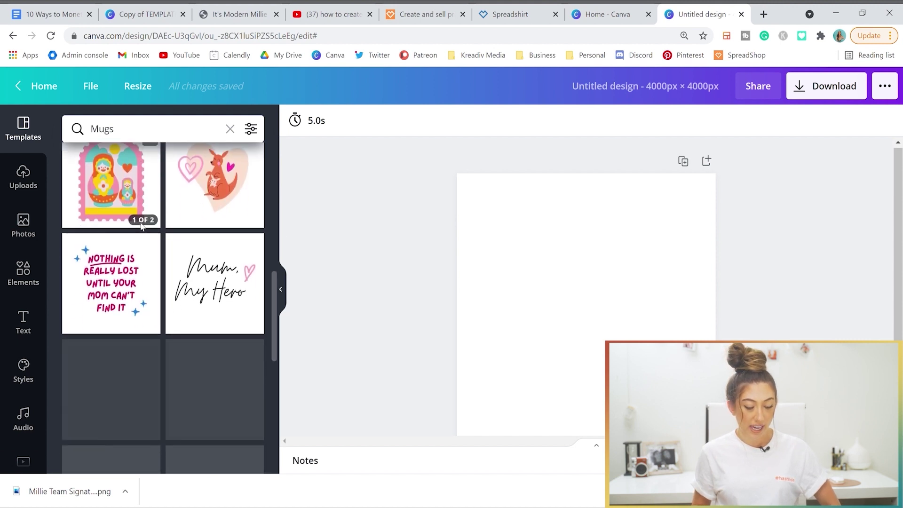
scroll(144, 228, up, 6)
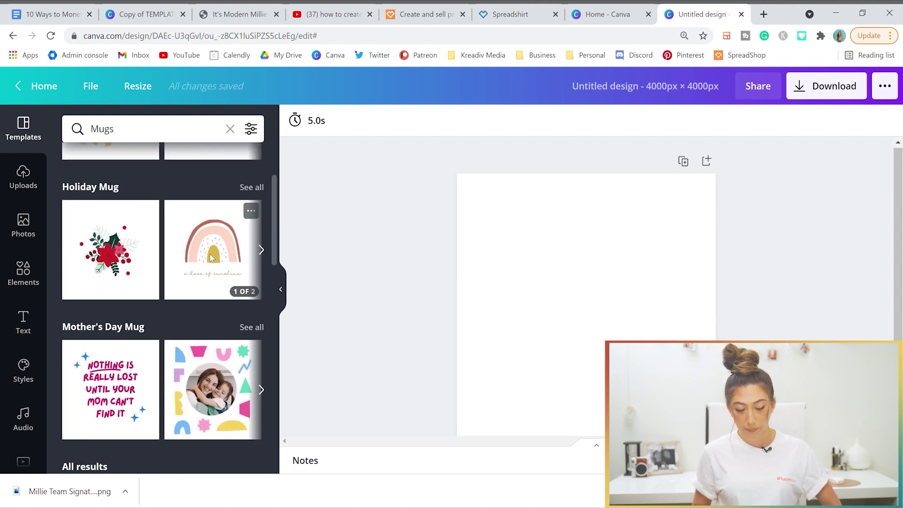
click(211, 258)
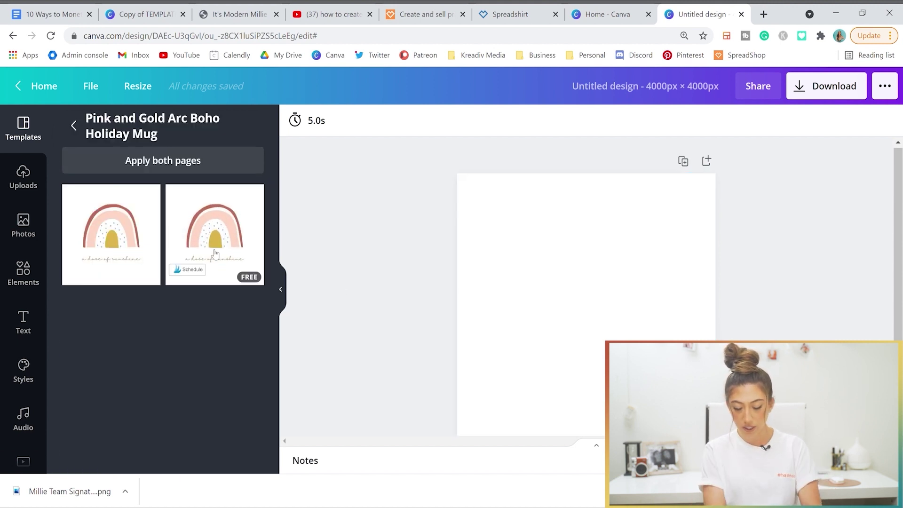
click(214, 253)
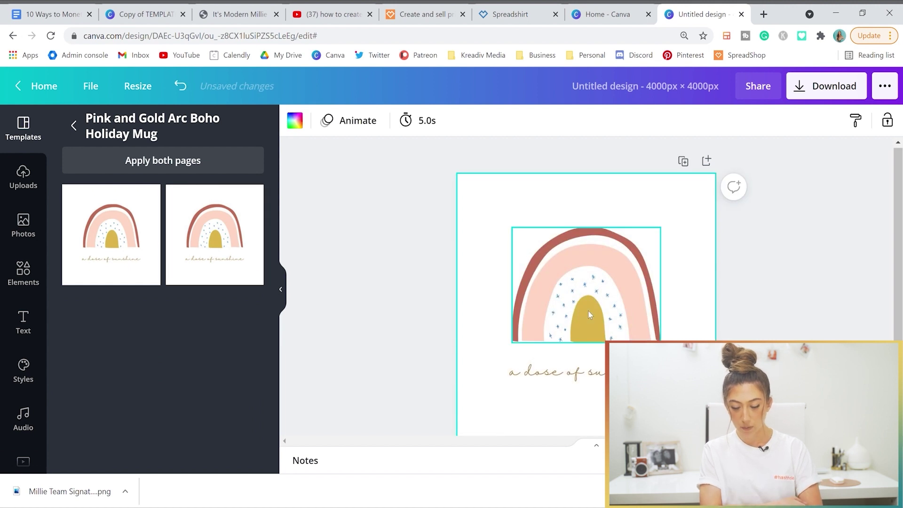
- Enlarge the rainbow, centre it, and position it with its caption in the page centre
drag(590, 315, 544, 271)
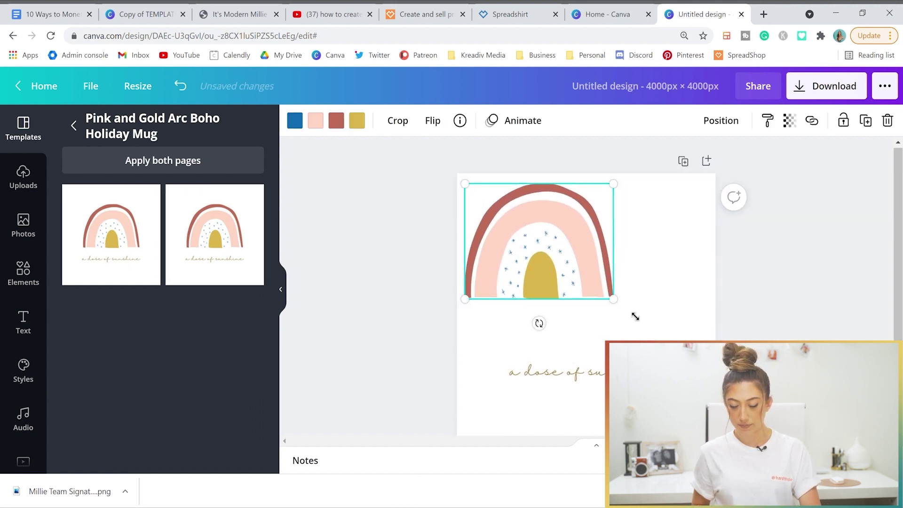
drag(635, 316, 719, 382)
drag(603, 307, 590, 292)
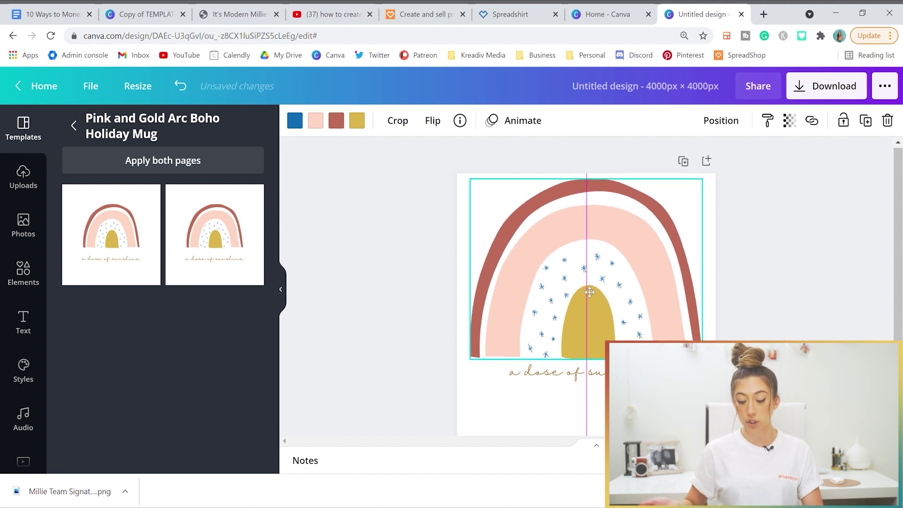
drag(621, 372, 608, 378)
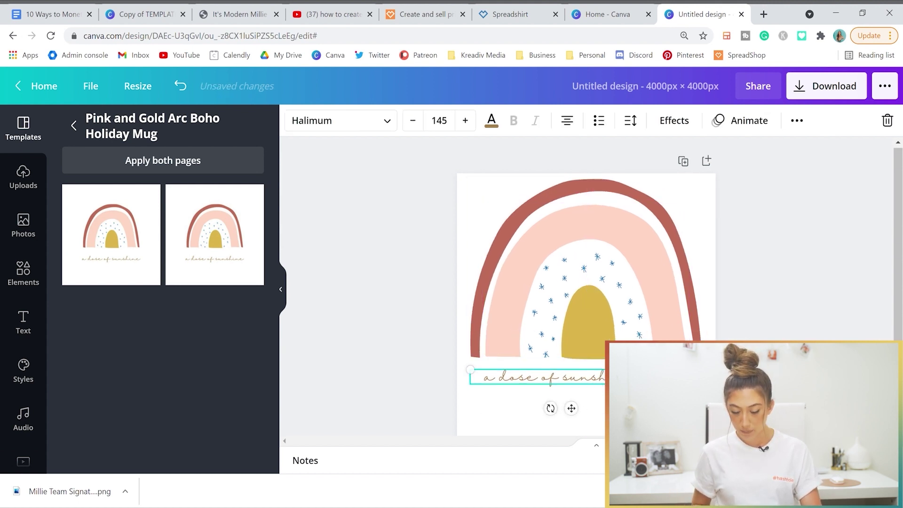
key(ctrl+a)
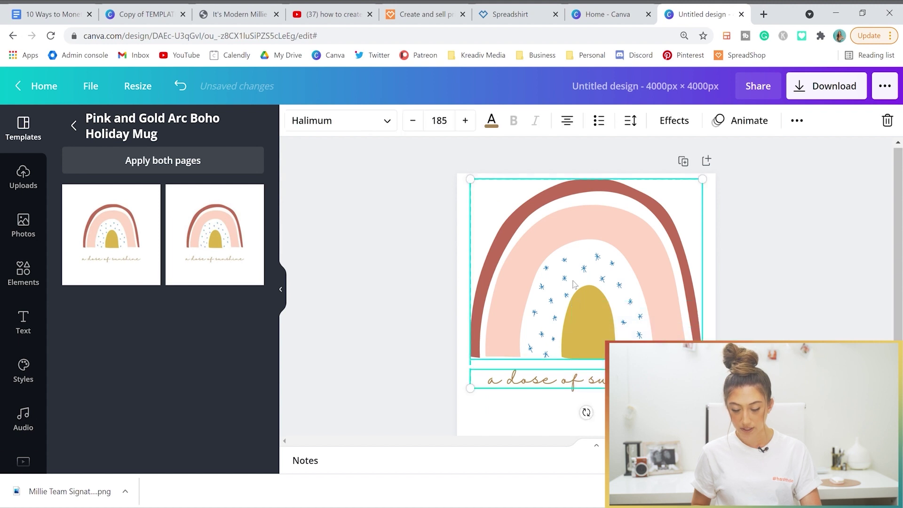
drag(578, 254, 580, 277)
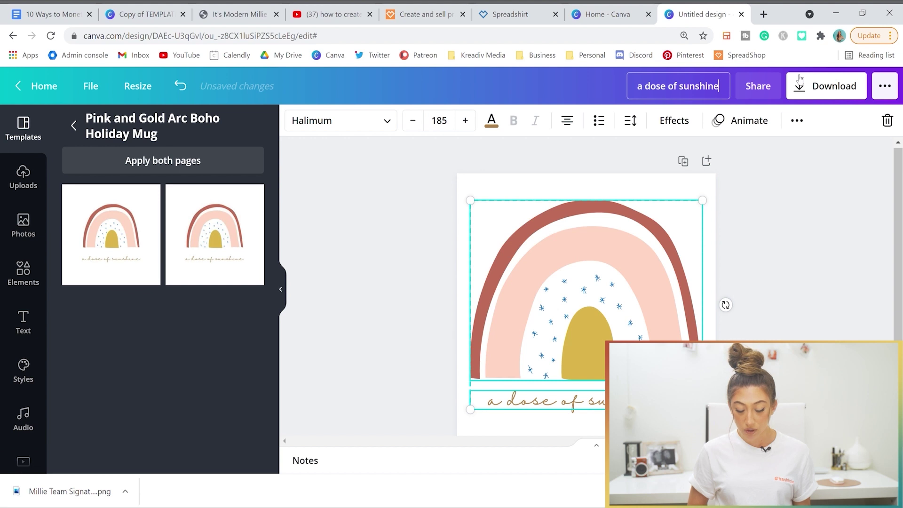
- Download 'a dose of sunshine' as a transparent PNG and return to Spreadshirt
click(801, 80)
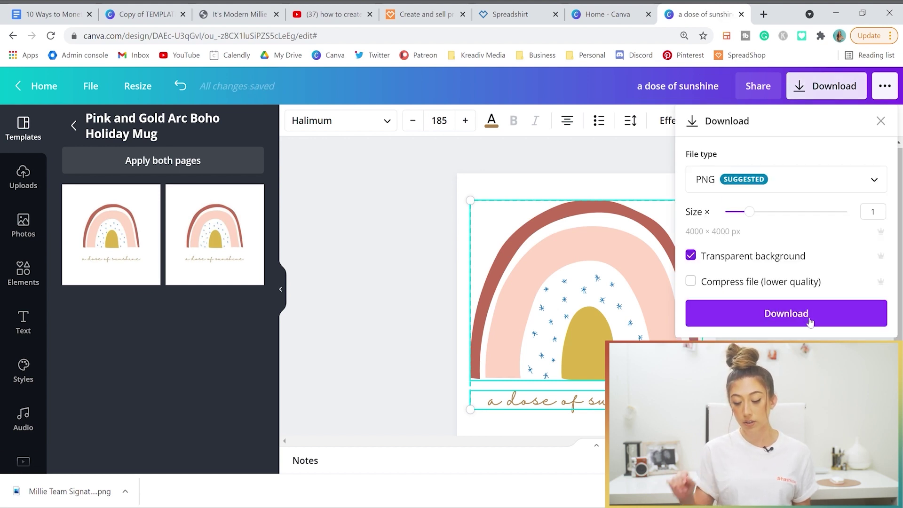
click(790, 313)
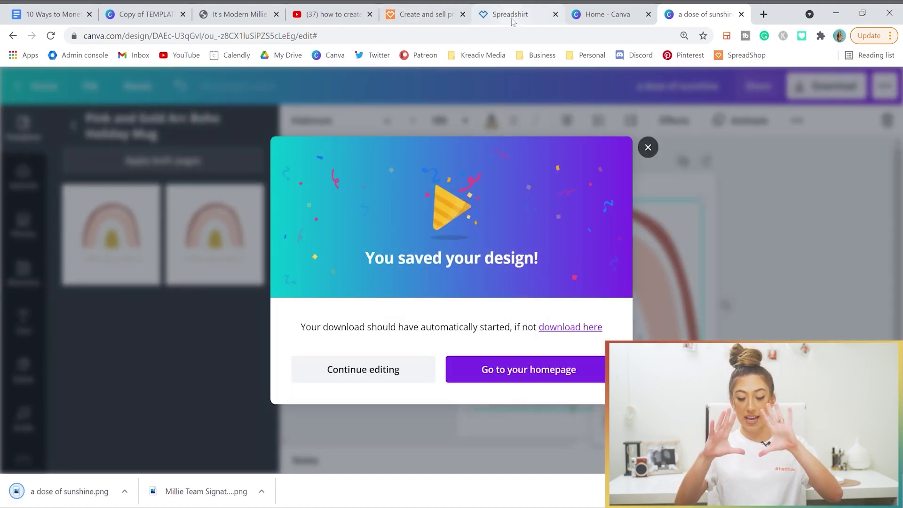
click(512, 18)
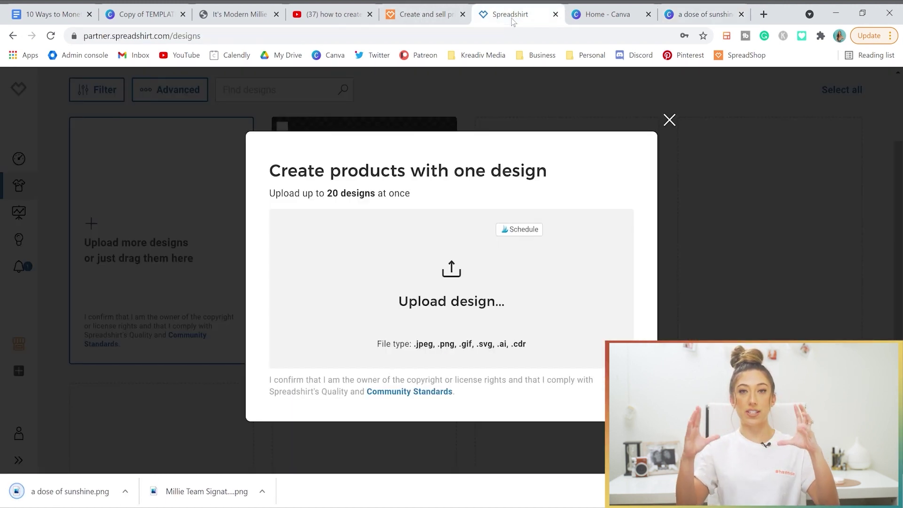
- Upload the 'a dose of sunshine' PNG as a design and open it to choose products
drag(71, 491, 416, 341)
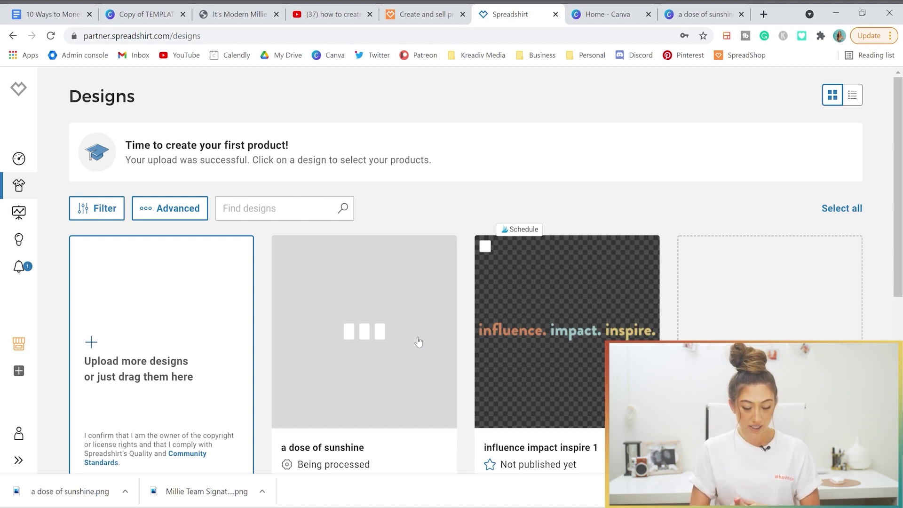
scroll(419, 342, down, 1)
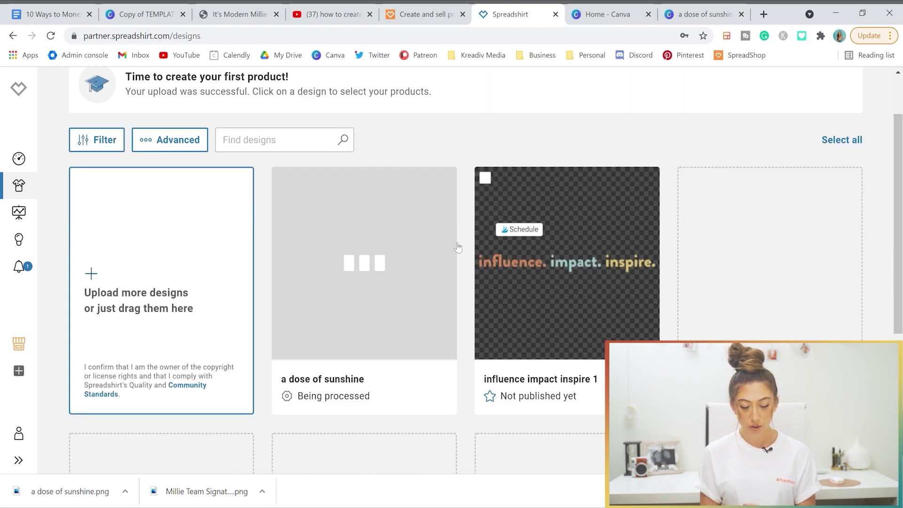
click(366, 276)
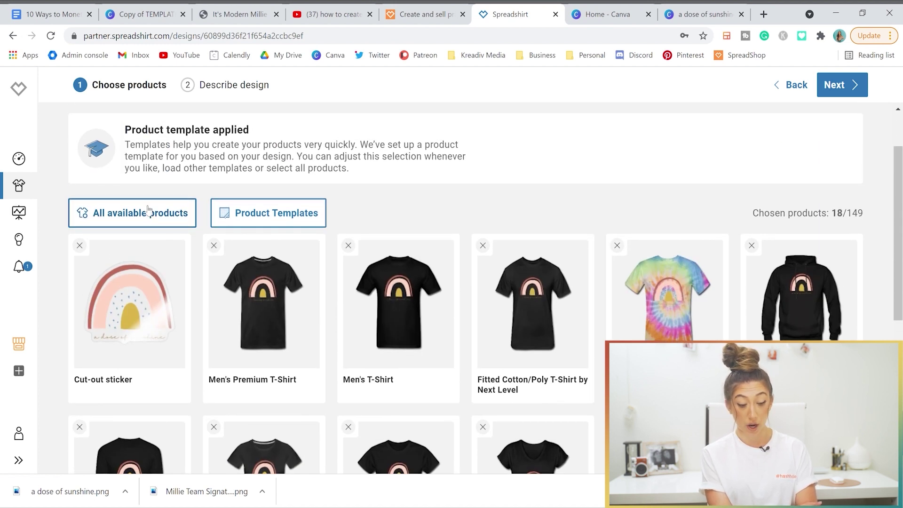
- Remove three shirts, the Unisex Baseball T-Shirt and Face Mask, then open the Contrast Coffee Mug's colours
click(214, 246)
click(214, 246)
click(214, 245)
click(214, 245)
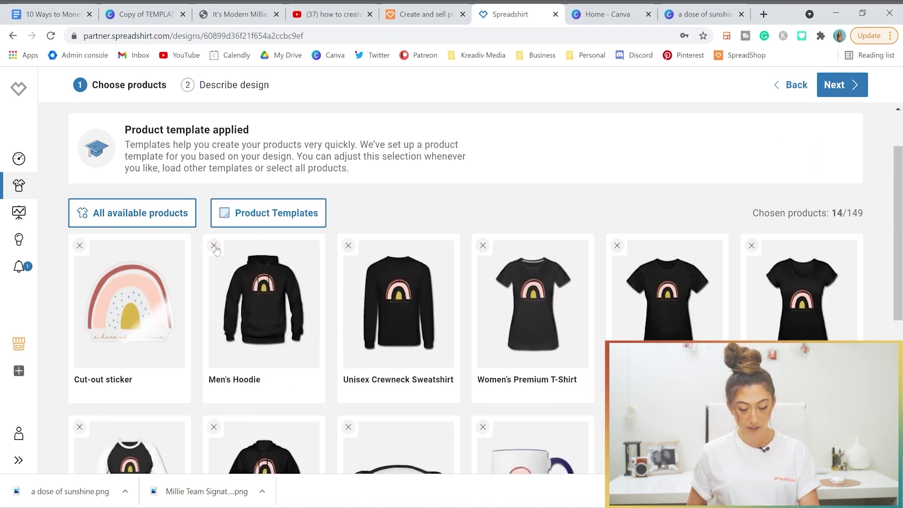
click(214, 246)
scroll(536, 263, down, 2)
scroll(710, 224, up, 1)
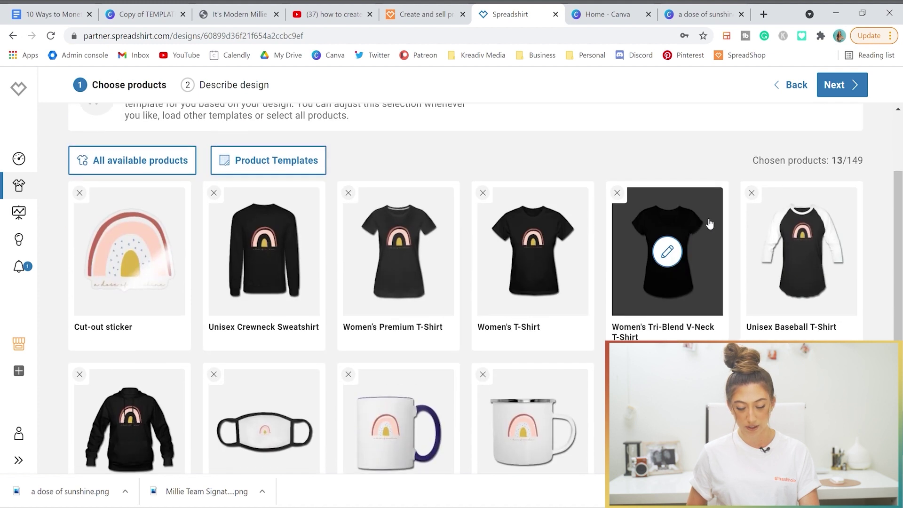
click(751, 193)
scroll(531, 254, down, 1)
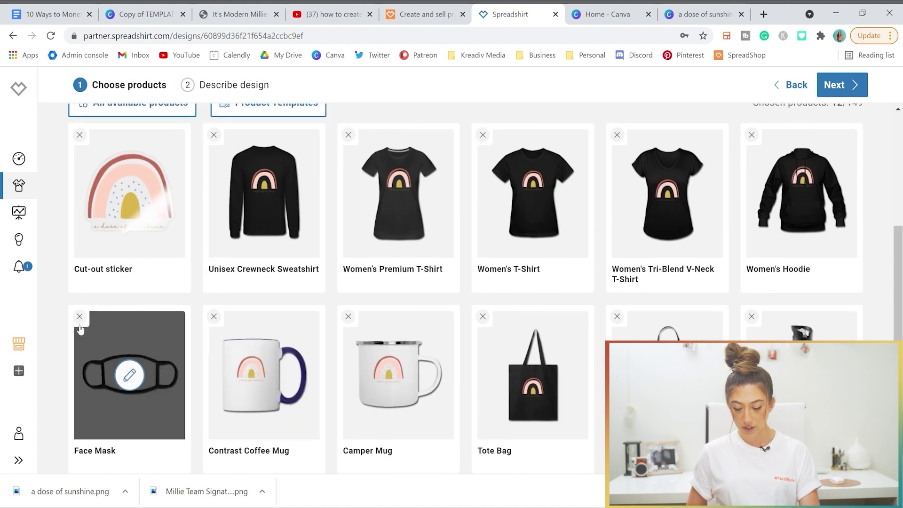
click(79, 316)
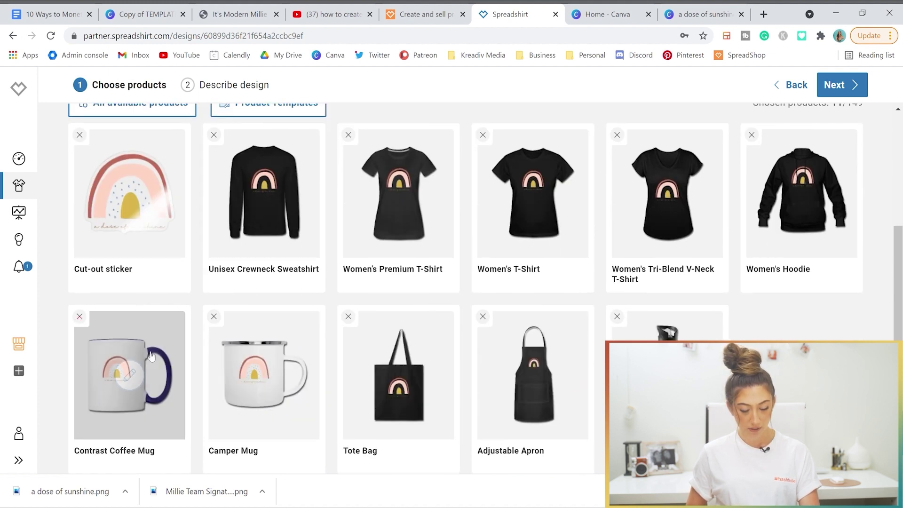
click(130, 375)
click(141, 130)
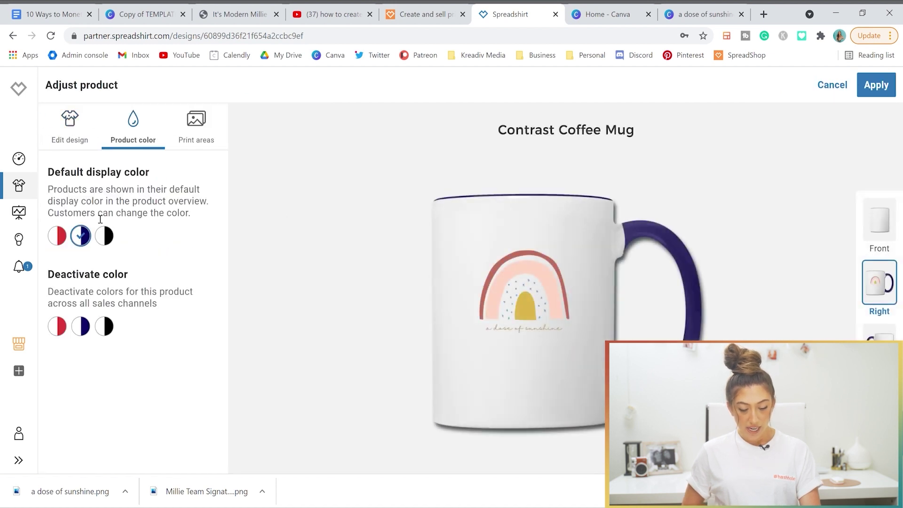
- Enlarge the rainbow on the Contrast Coffee Mug and keep it inside the print area
click(61, 236)
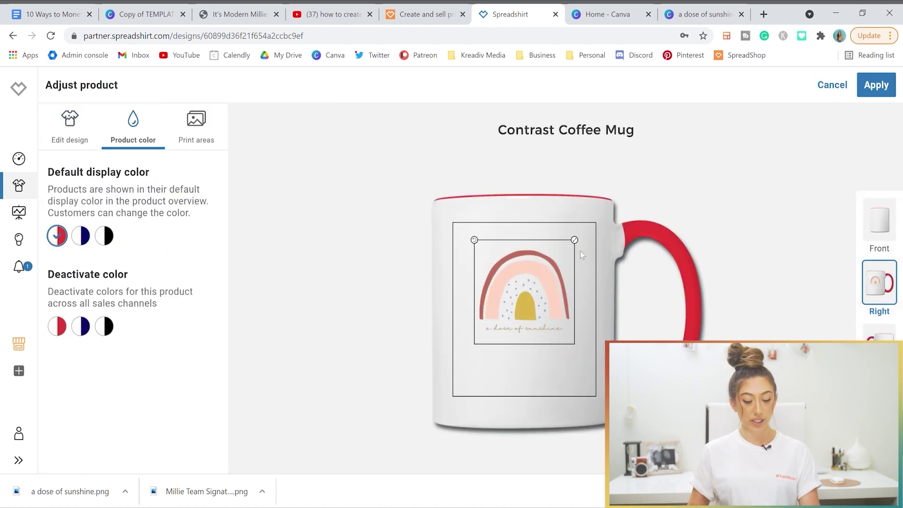
drag(575, 240, 600, 217)
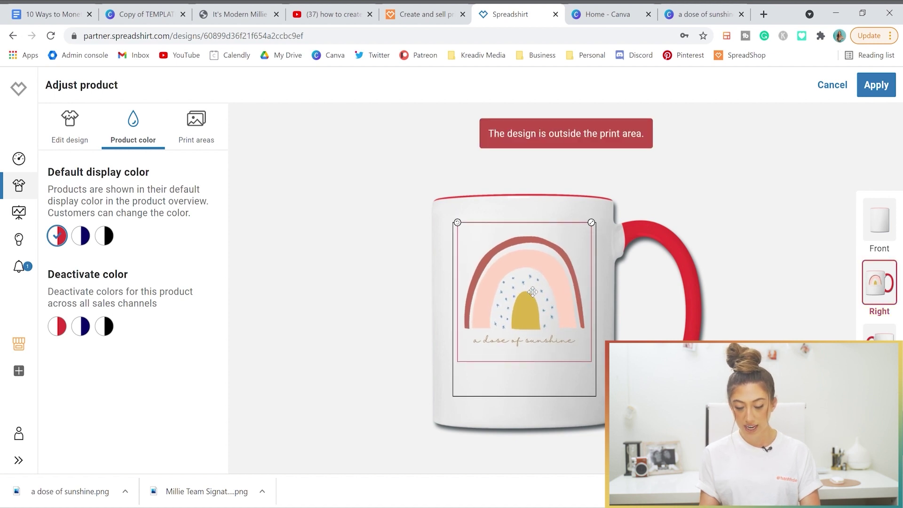
drag(533, 292, 533, 298)
- Make the black-trimmed mug default, deactivate red and navy, apply, and remove the Adjustable Apron
click(105, 236)
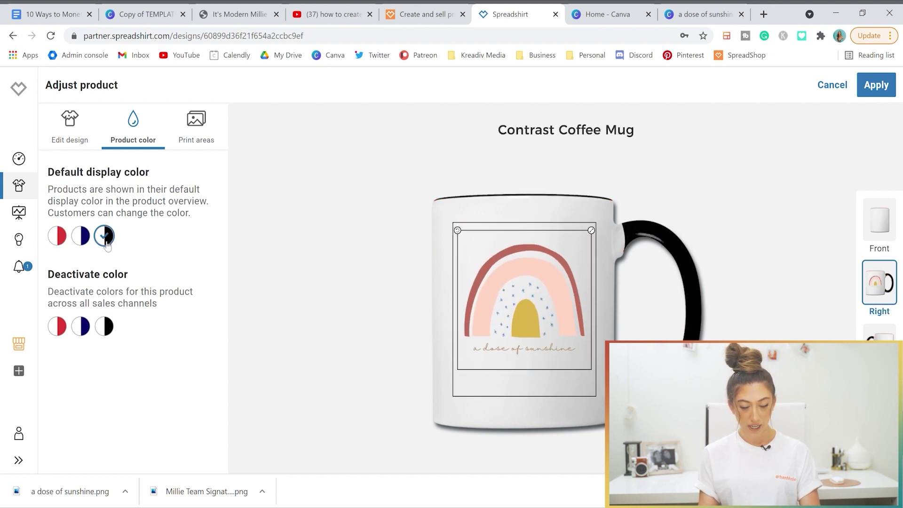
click(60, 329)
click(84, 329)
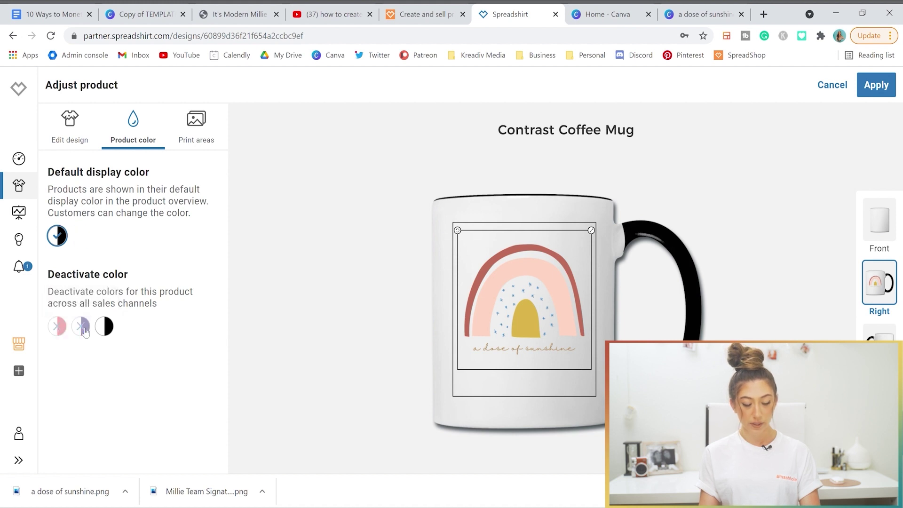
click(893, 86)
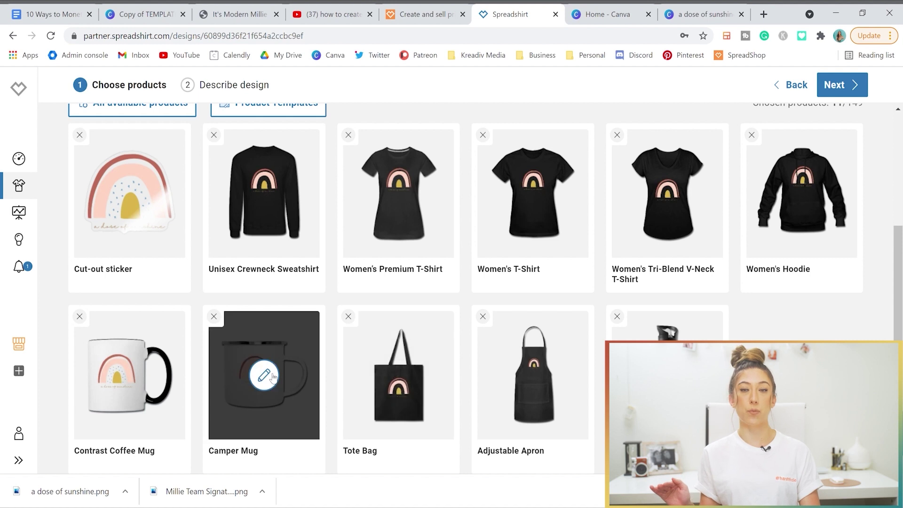
click(491, 322)
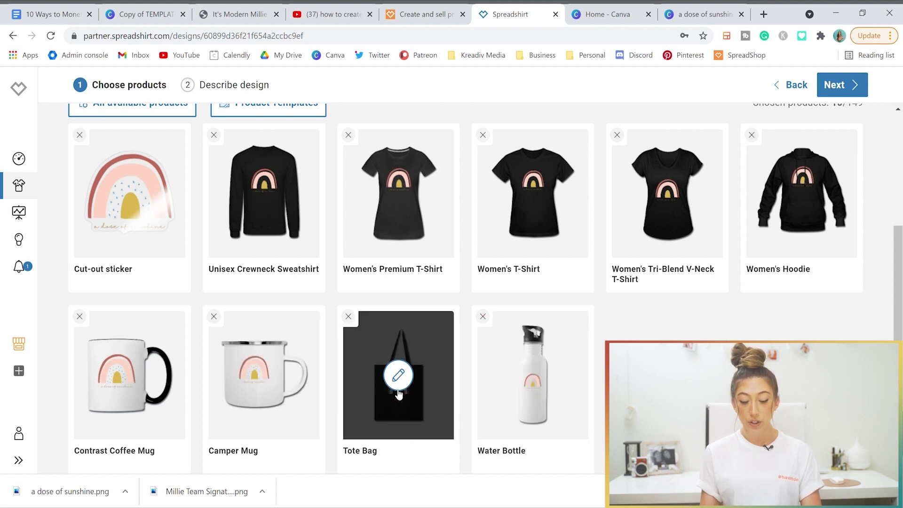
scroll(276, 256, up, 1)
- Set the Unisex Crewneck Sweatshirt default to white and deactivate red, light green and royal blue
click(264, 235)
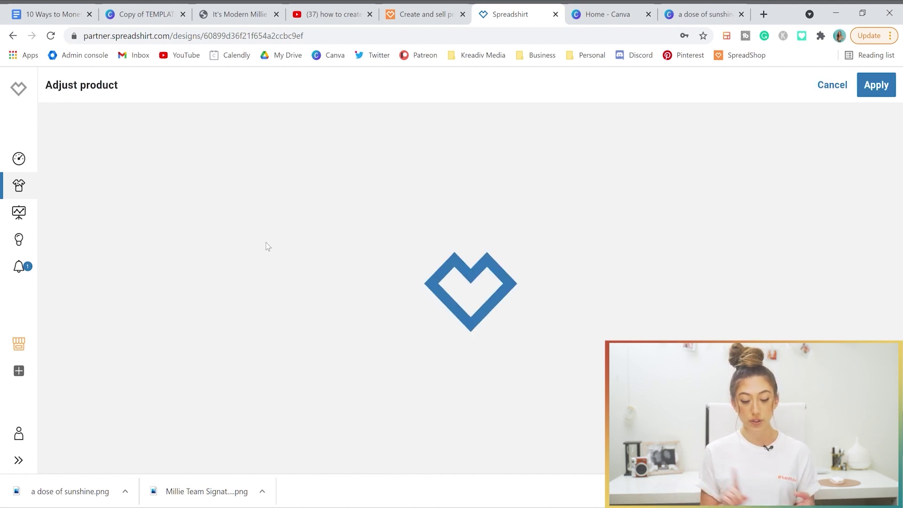
click(146, 136)
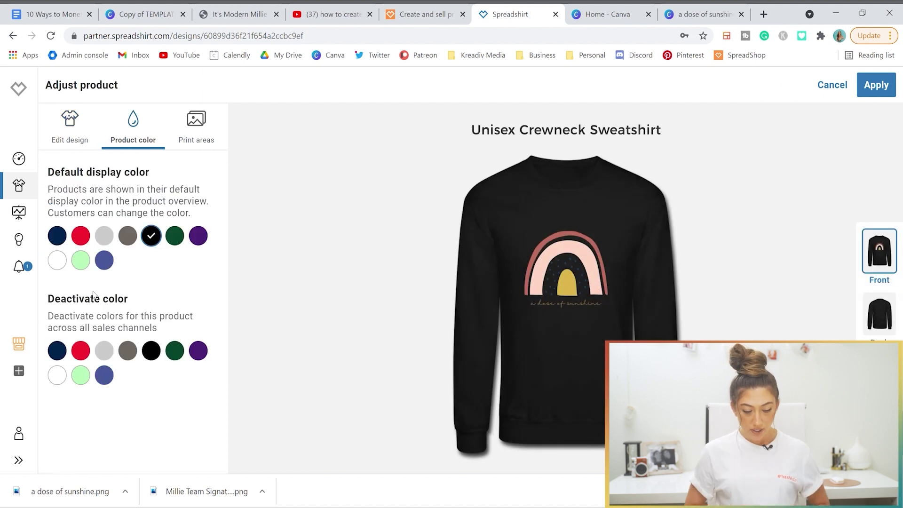
click(105, 235)
click(59, 263)
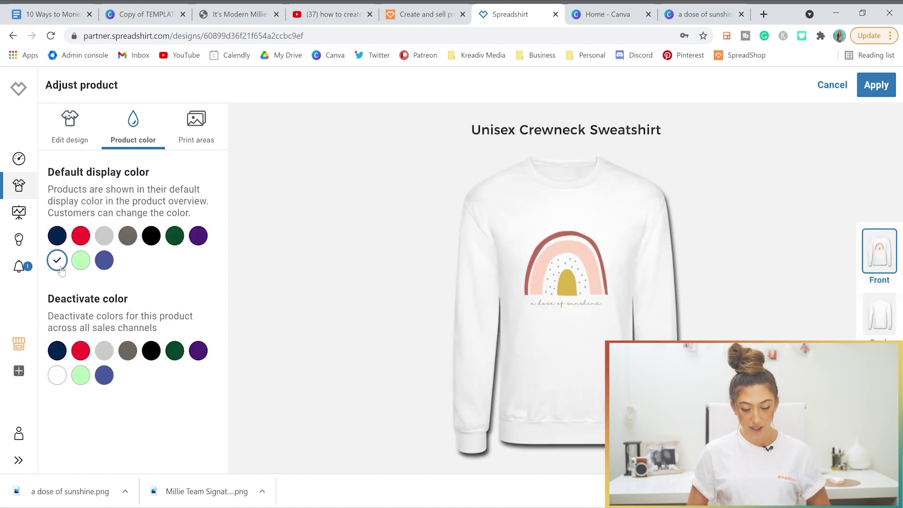
click(82, 350)
click(80, 375)
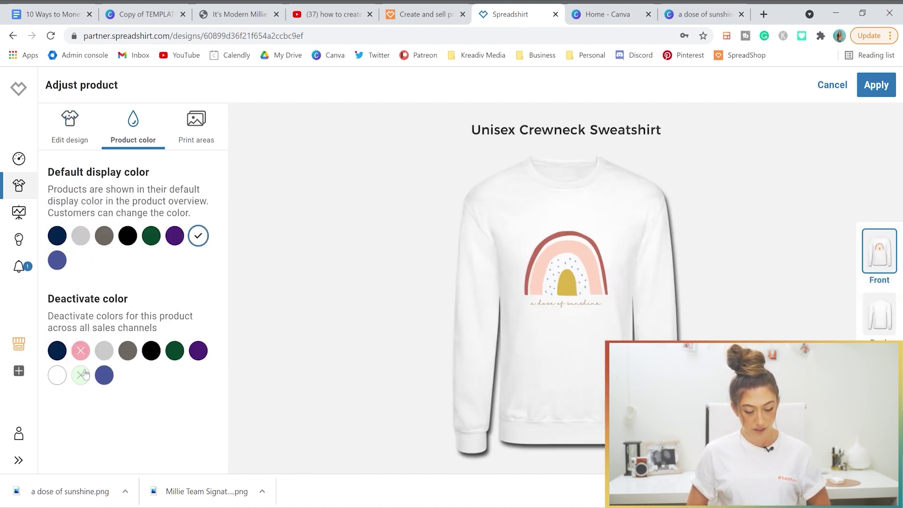
click(104, 375)
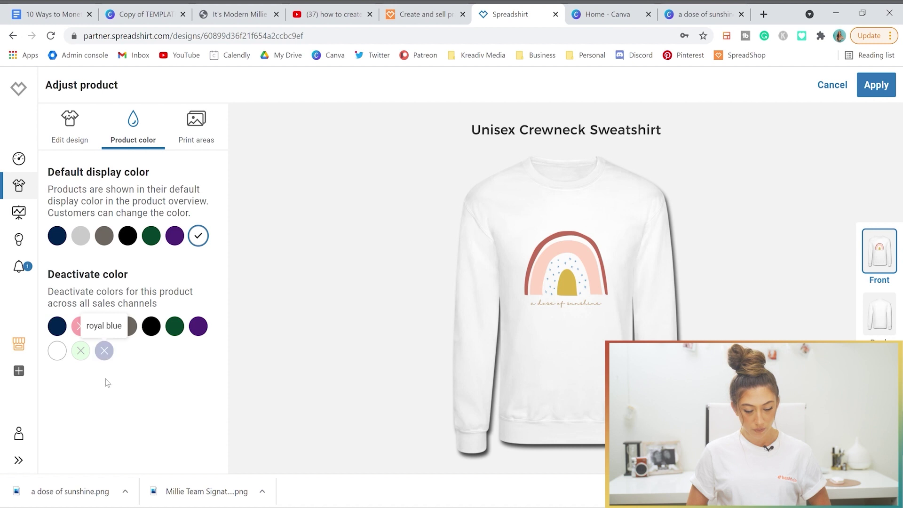
- Also deactivate forest green, keep white as default, and apply the sweatshirt changes
click(152, 237)
click(181, 245)
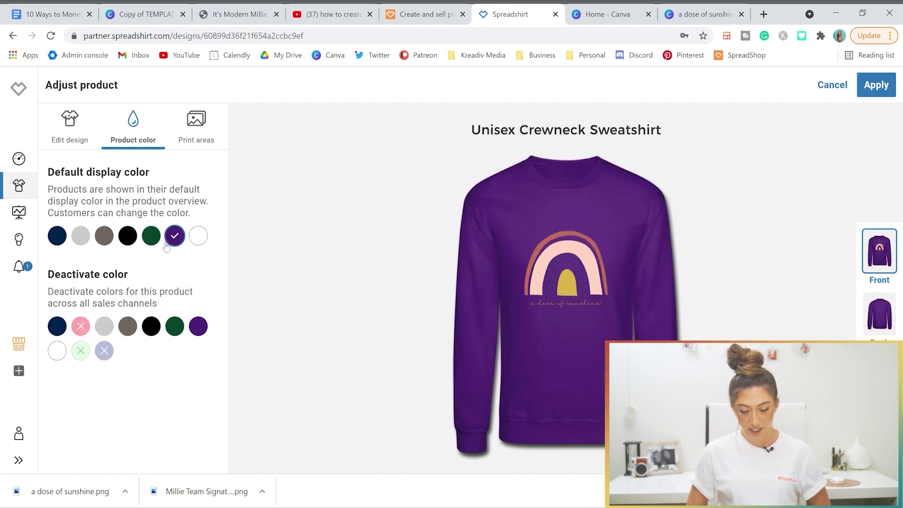
click(174, 326)
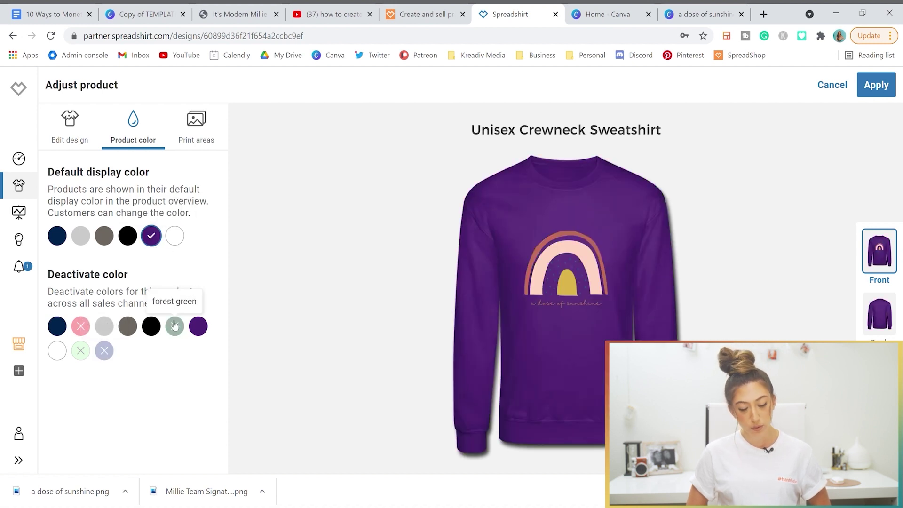
click(177, 242)
click(878, 87)
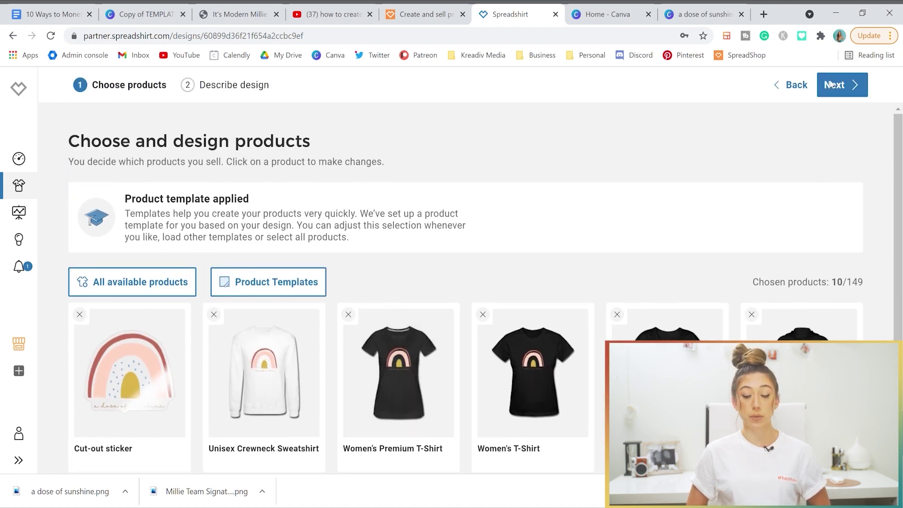
click(831, 84)
- Name the product 'A Dose of Sunshine', add a rainbow description and 'rainbow' tag, and create it
triple_click(180, 194)
text(A Dose of)
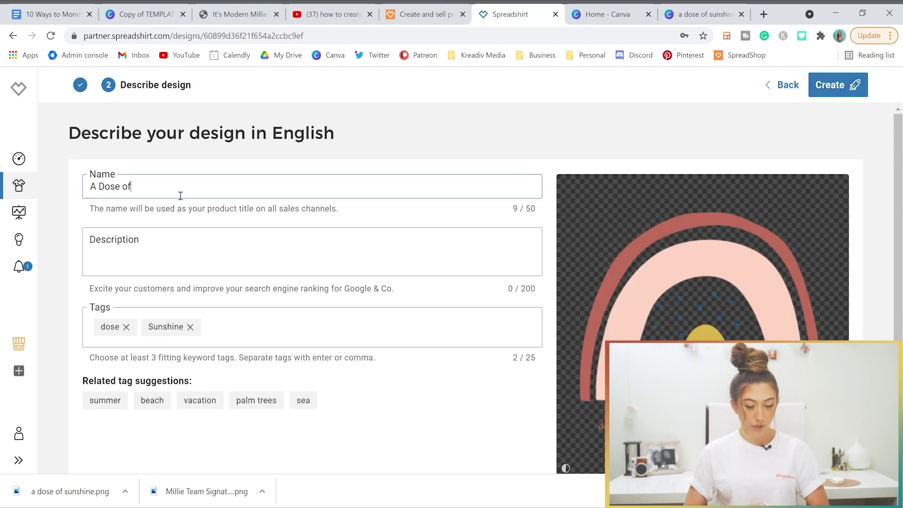
text( Sunshine)
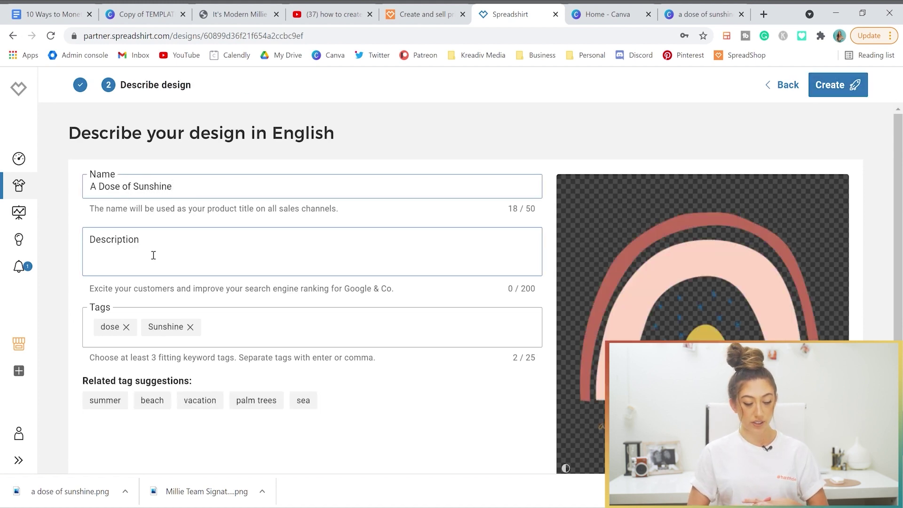
click(154, 255)
text(Rain)
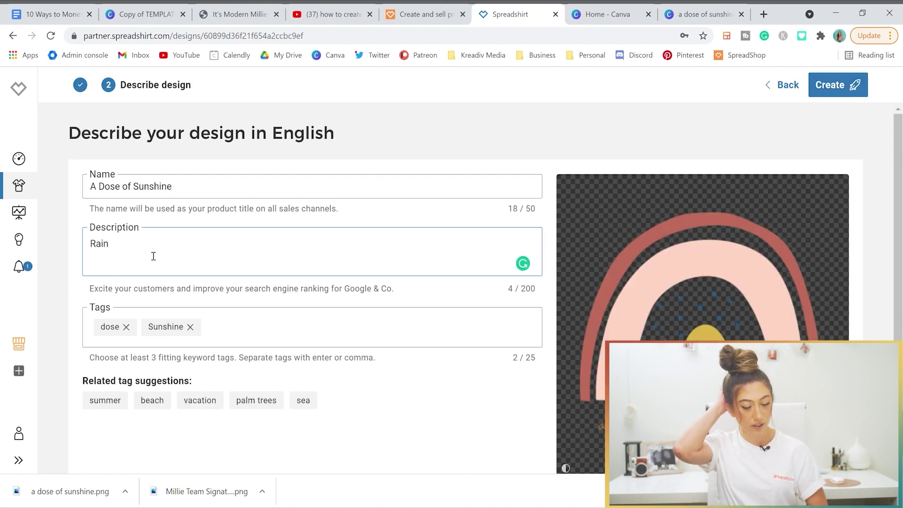
text(bow with)
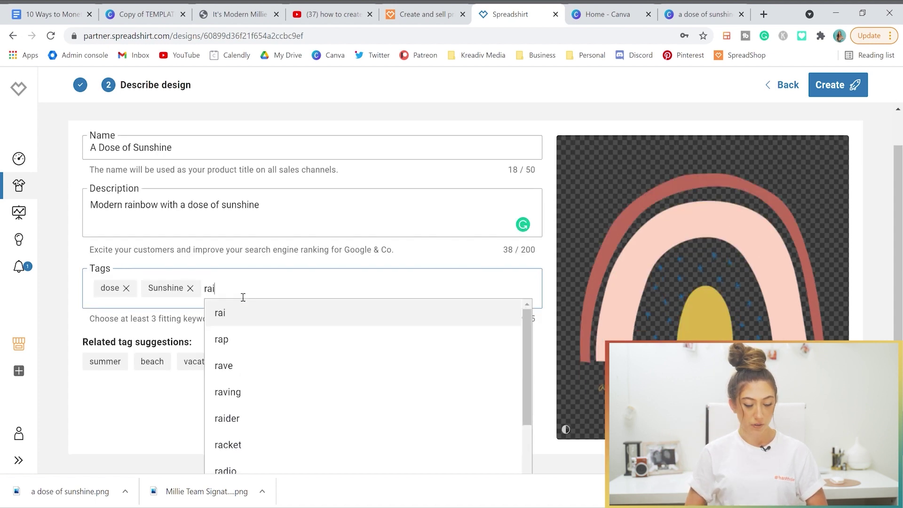
text(n r)
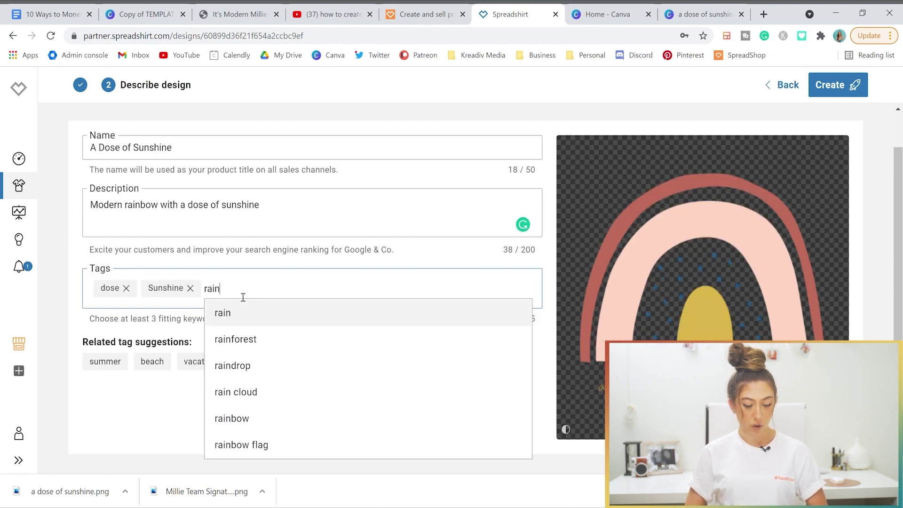
click(263, 418)
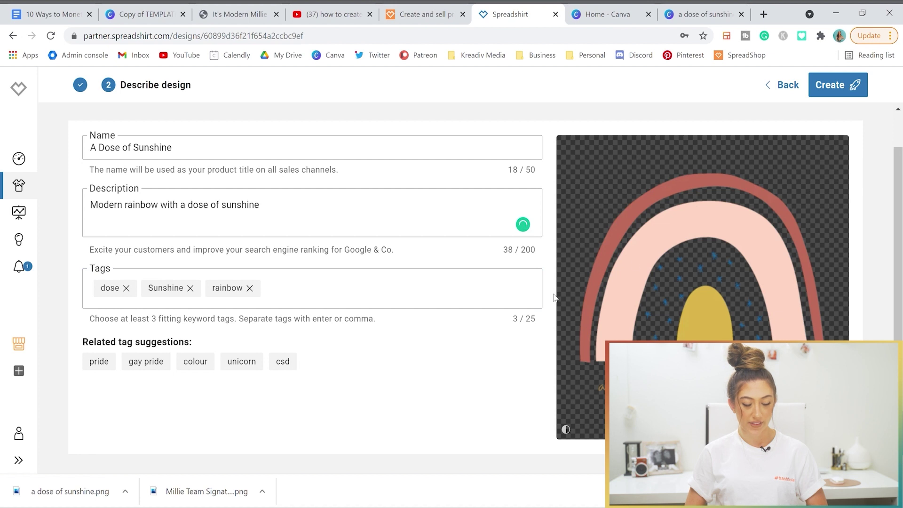
click(819, 81)
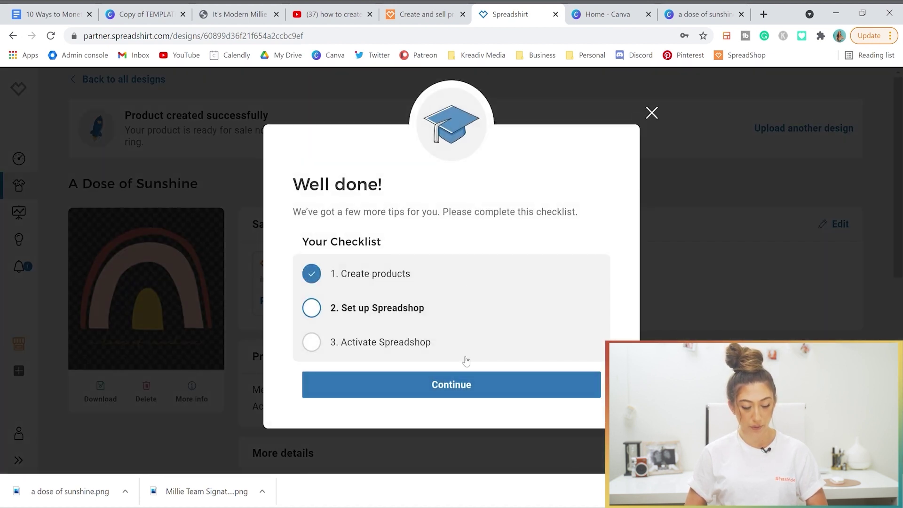
click(461, 385)
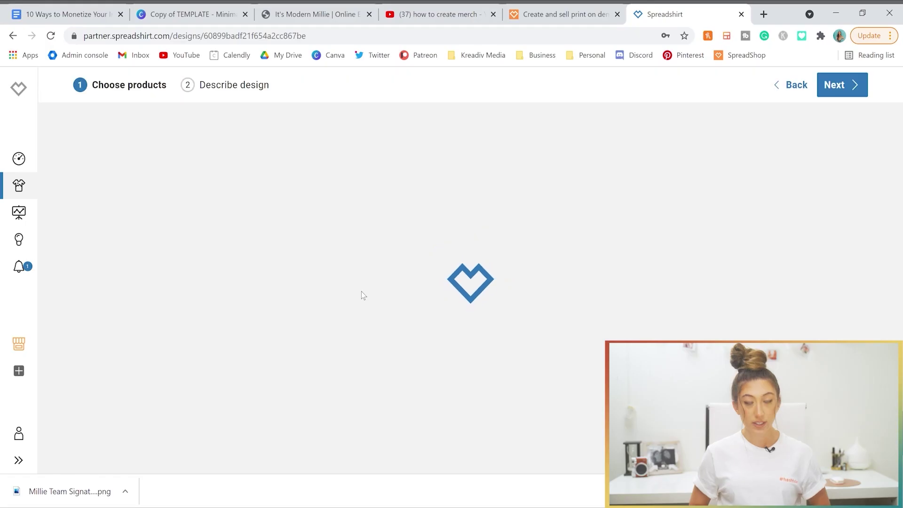
- Show the full 'All available products' catalogue on the new design's Choose products step
scroll(410, 242, down, 7)
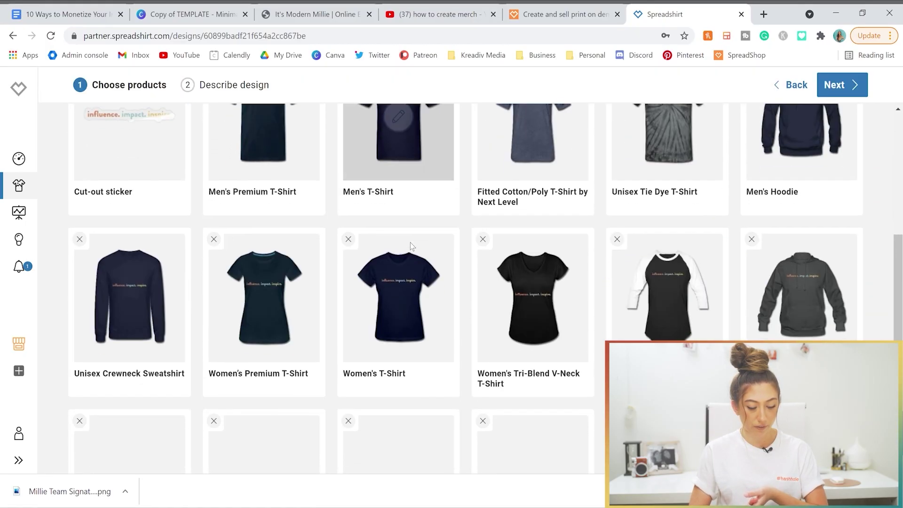
scroll(414, 247, up, 7)
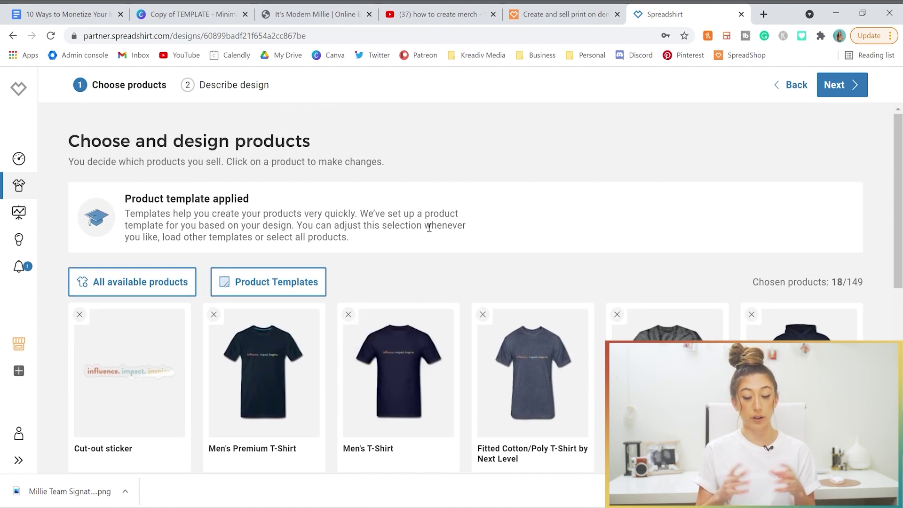
scroll(405, 263, down, 2)
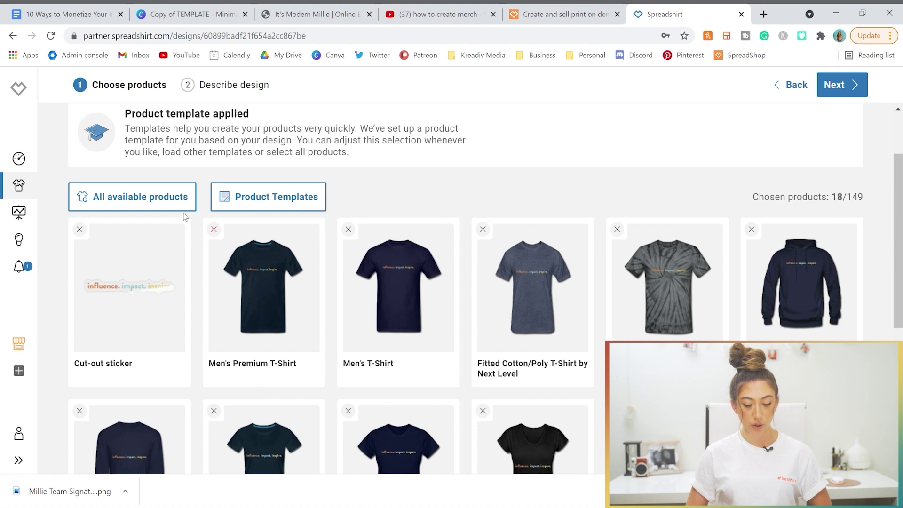
click(153, 202)
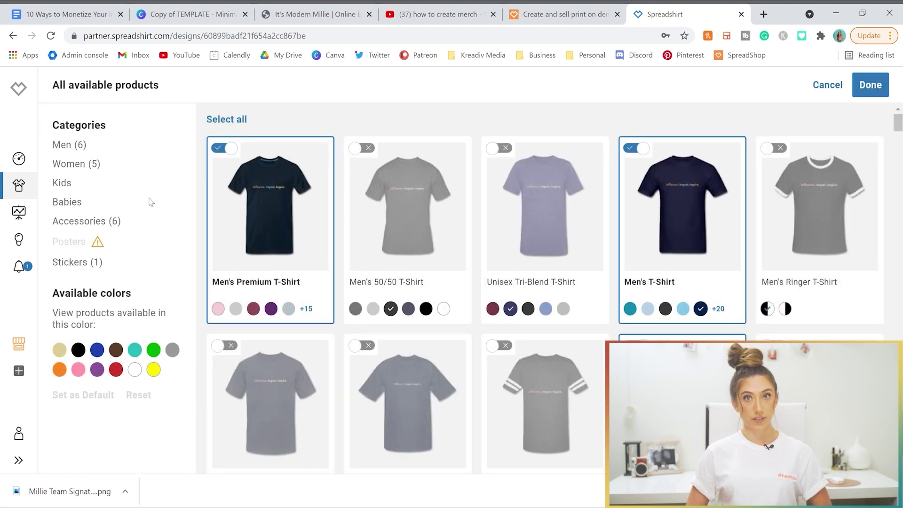
- Preview the tie-dye shirt in rainbow colours, then remove the Unisex Tie Dye T-Shirt
scroll(411, 262, down, 3)
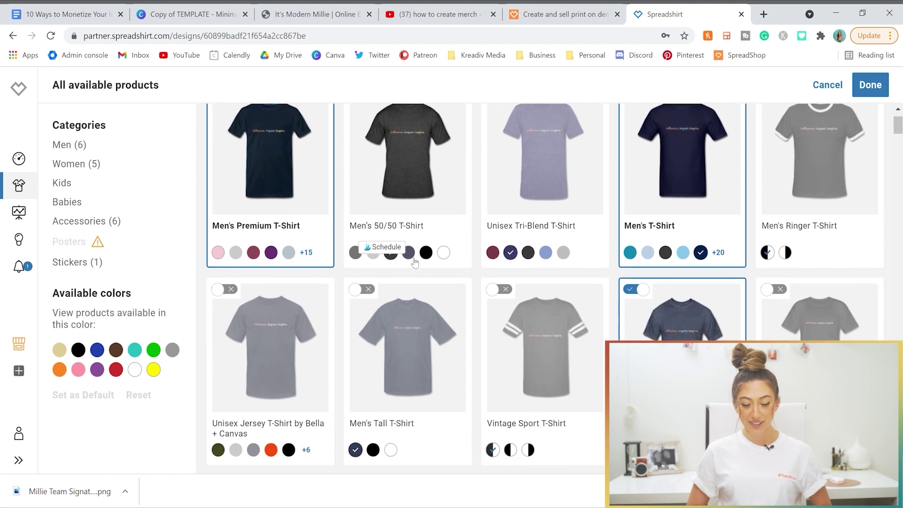
scroll(411, 262, down, 5)
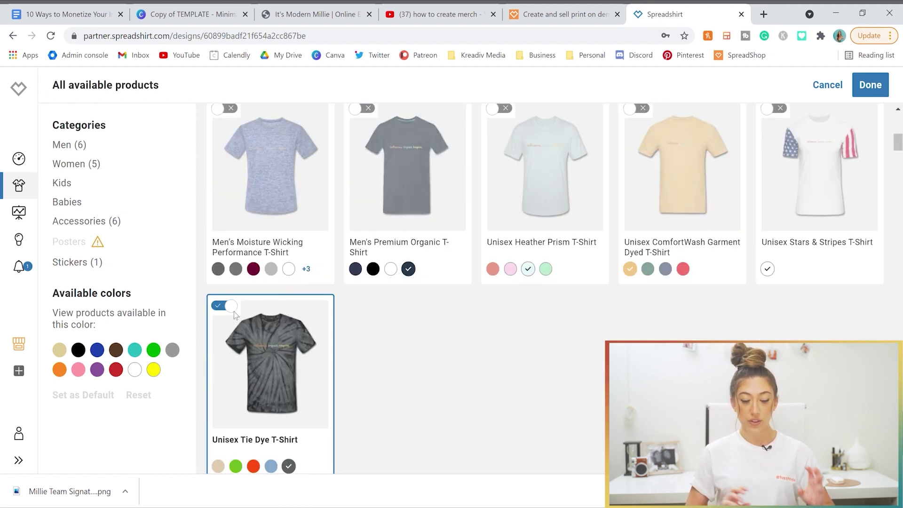
click(219, 466)
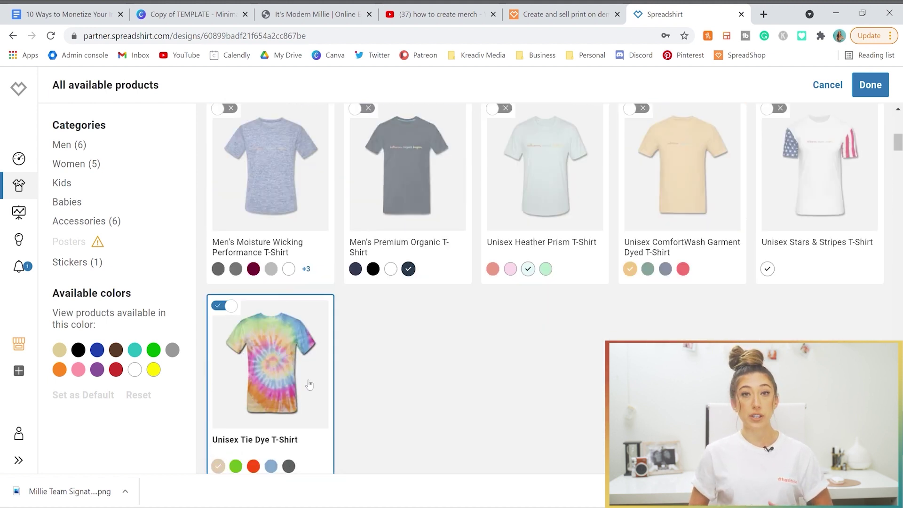
click(233, 308)
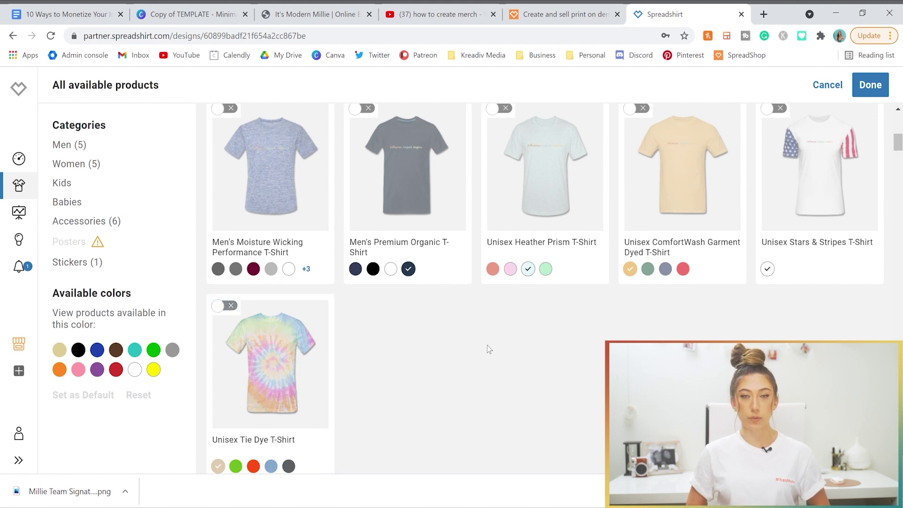
- Add the Women's Cropped Hoodie to the product selection
scroll(665, 331, down, 12)
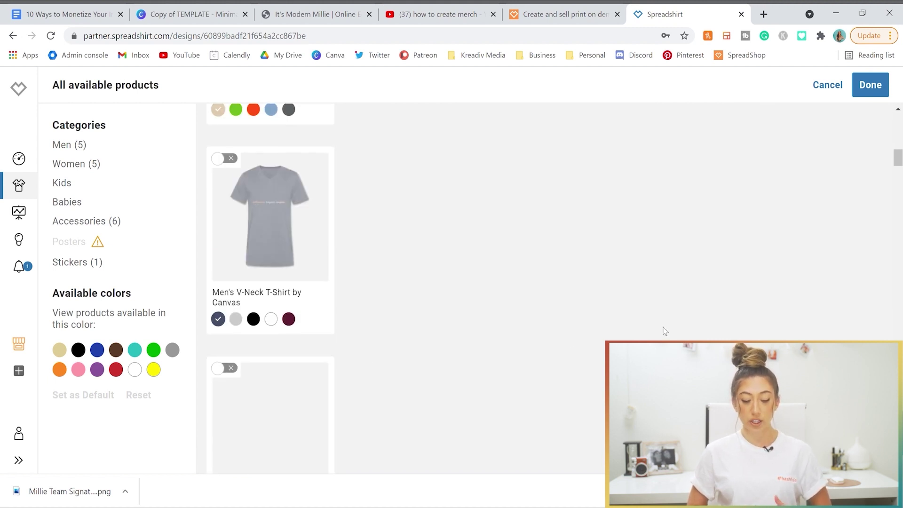
scroll(663, 330, down, 10)
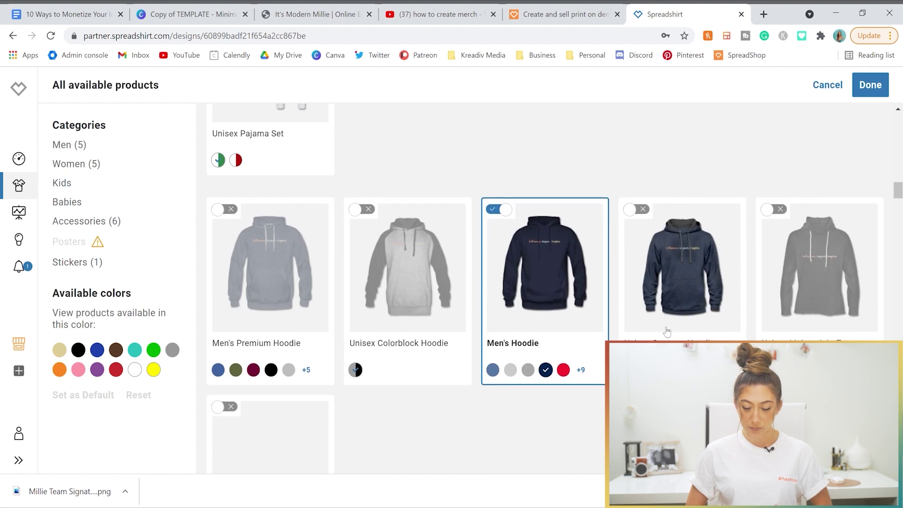
scroll(508, 198, down, 8)
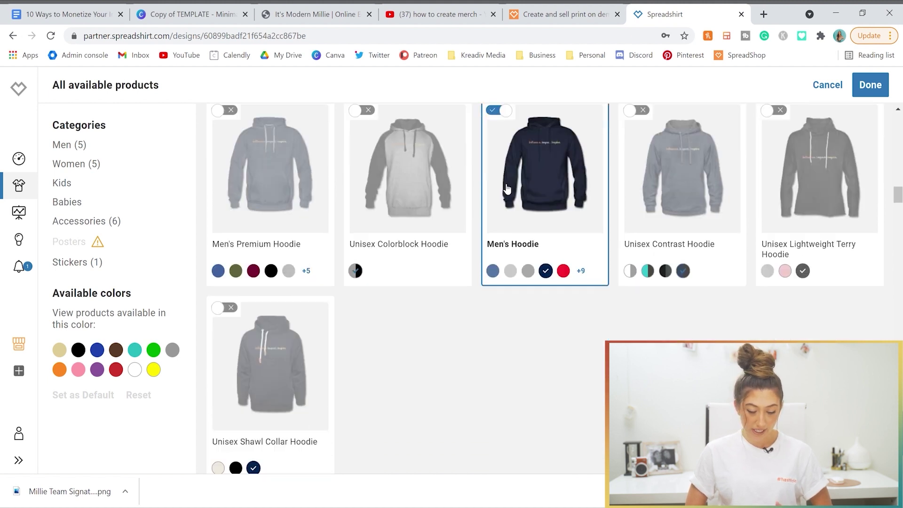
scroll(503, 186, down, 10)
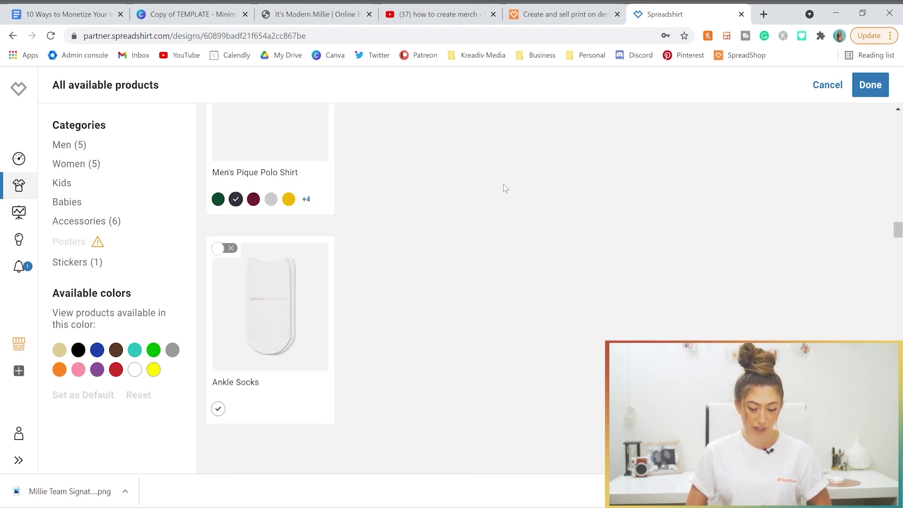
click(498, 148)
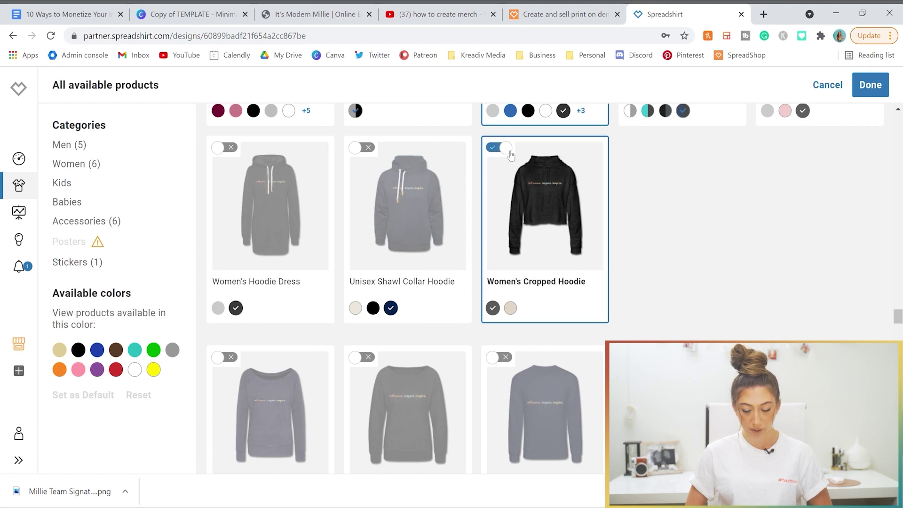
scroll(507, 151, down, 10)
scroll(507, 151, down, 15)
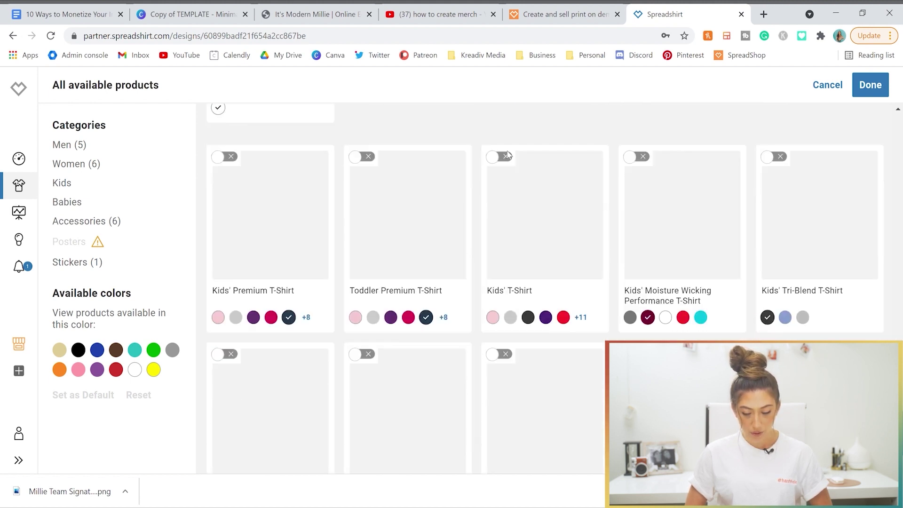
scroll(511, 155, down, 5)
scroll(512, 156, down, 3)
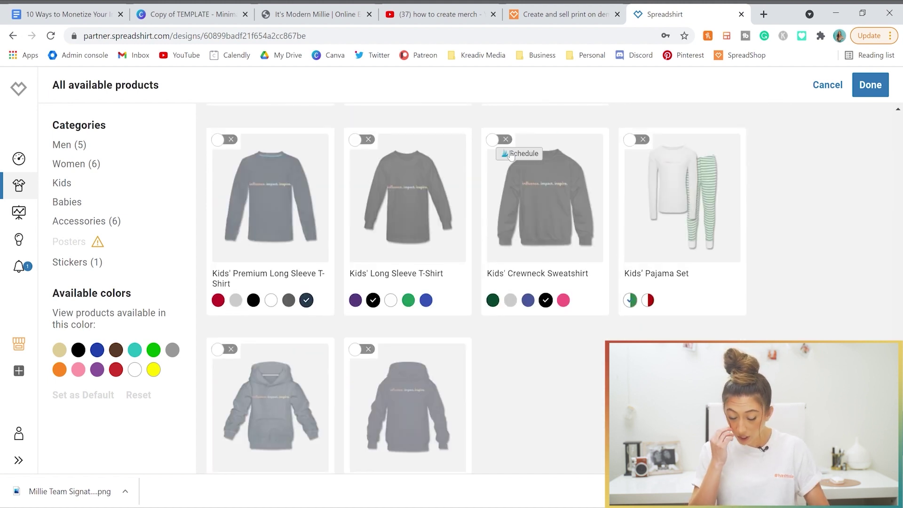
scroll(793, 271, down, 15)
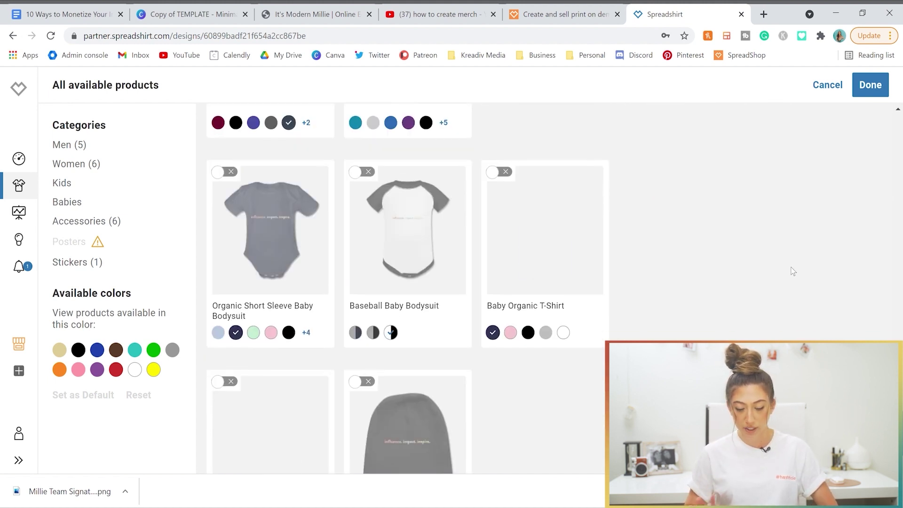
scroll(793, 271, down, 3)
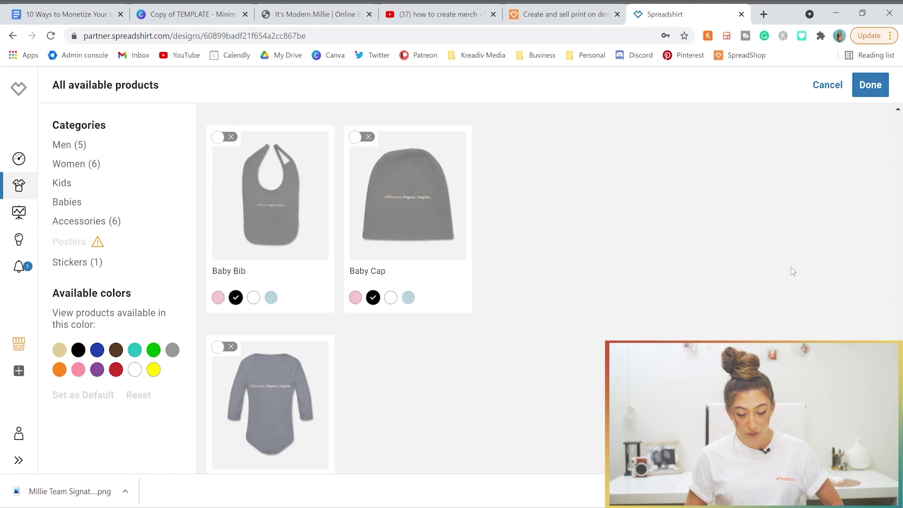
scroll(793, 272, down, 5)
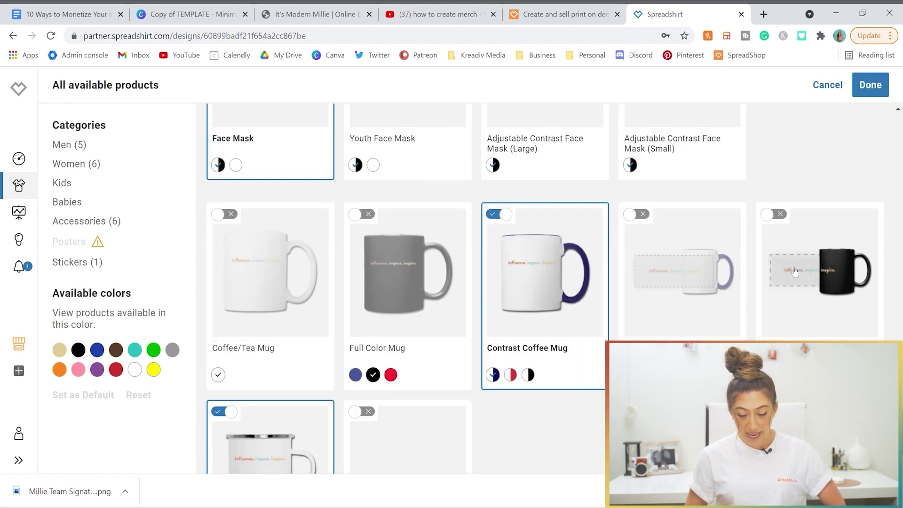
- Remove the Face Mask and the Contrast Coffee Mug from the products
click(227, 207)
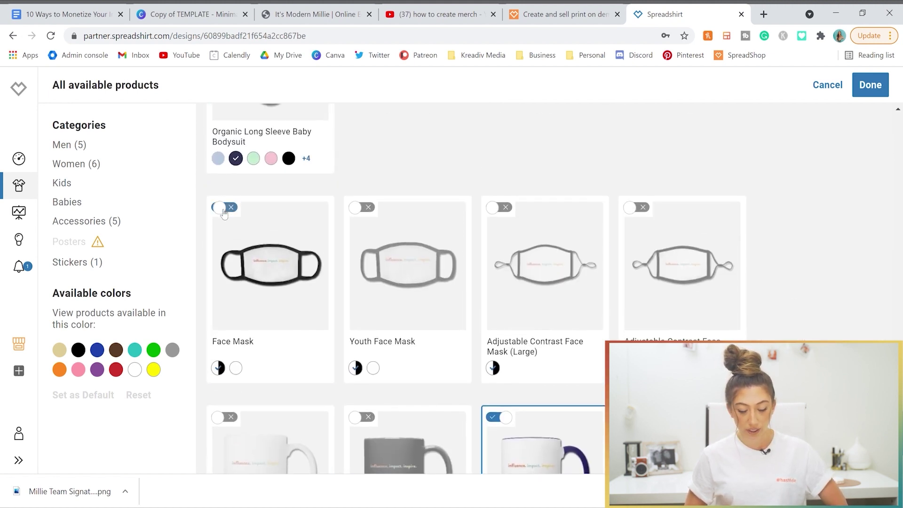
scroll(506, 198, down, 5)
click(504, 192)
scroll(509, 194, down, 3)
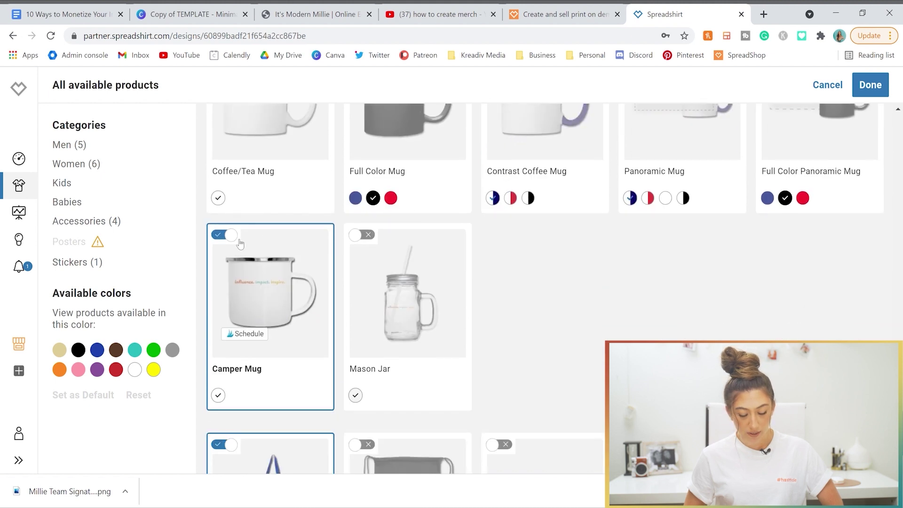
scroll(377, 378, down, 5)
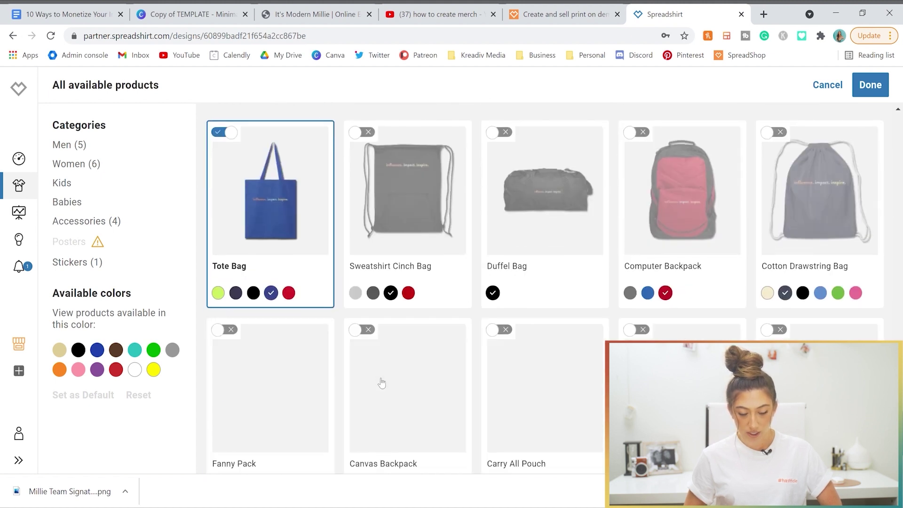
- Add the Sweatshirt Cinch Bag and the Canvas Backpack to the products
click(405, 207)
scroll(496, 310, down, 1)
scroll(497, 310, down, 1)
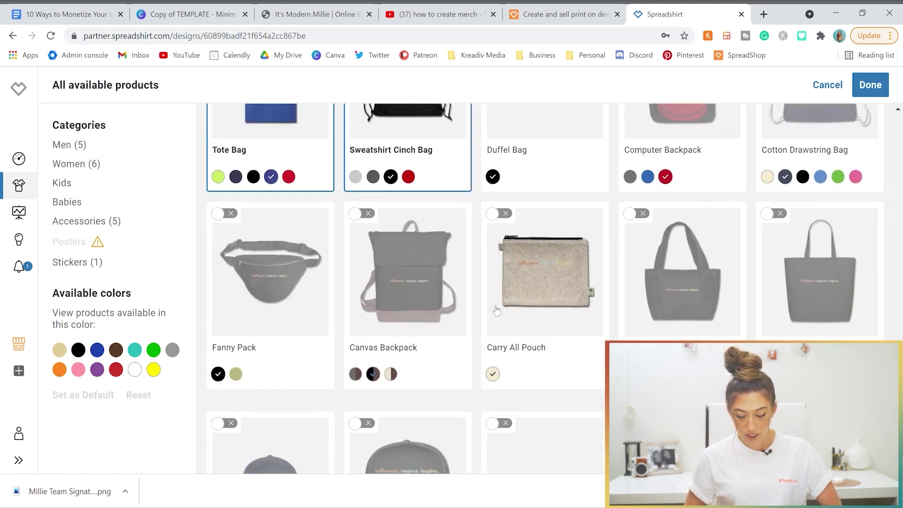
click(366, 214)
scroll(379, 273, down, 6)
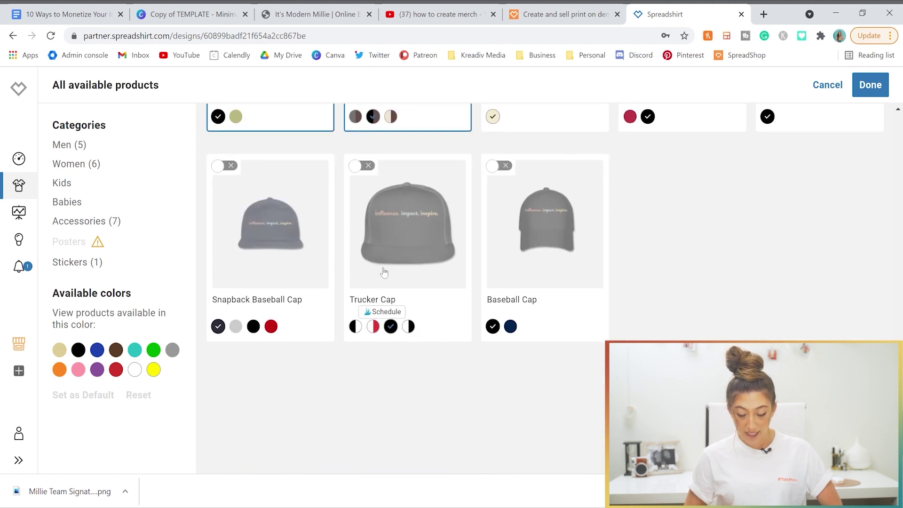
scroll(382, 272, down, 5)
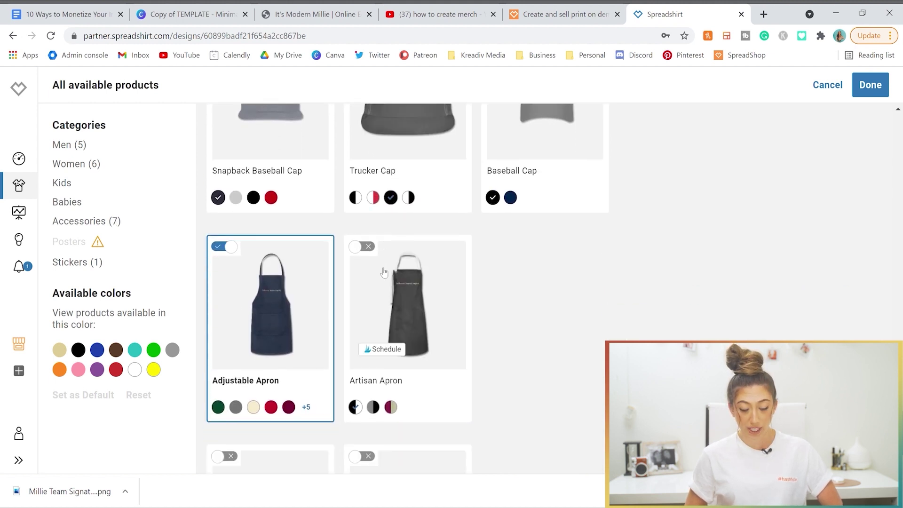
- Try adding the Bucket Hat, then take it back out
click(368, 227)
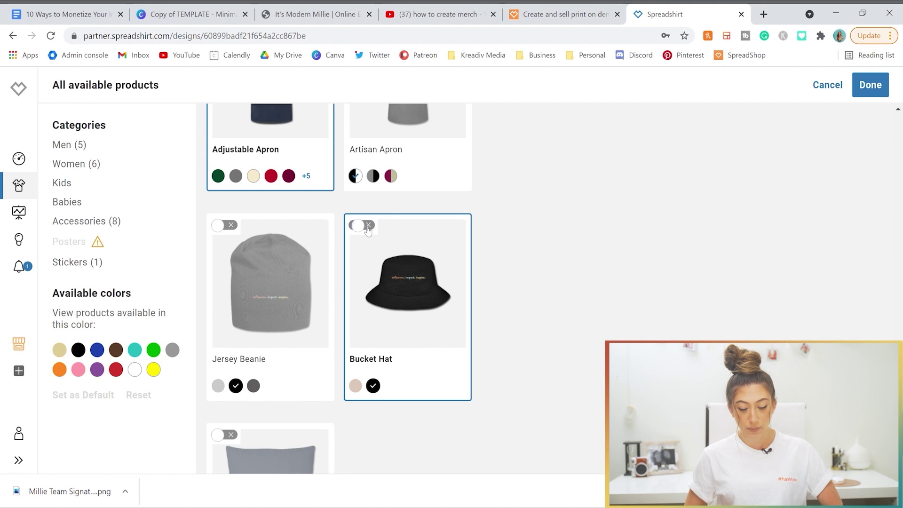
click(368, 227)
scroll(367, 229, down, 20)
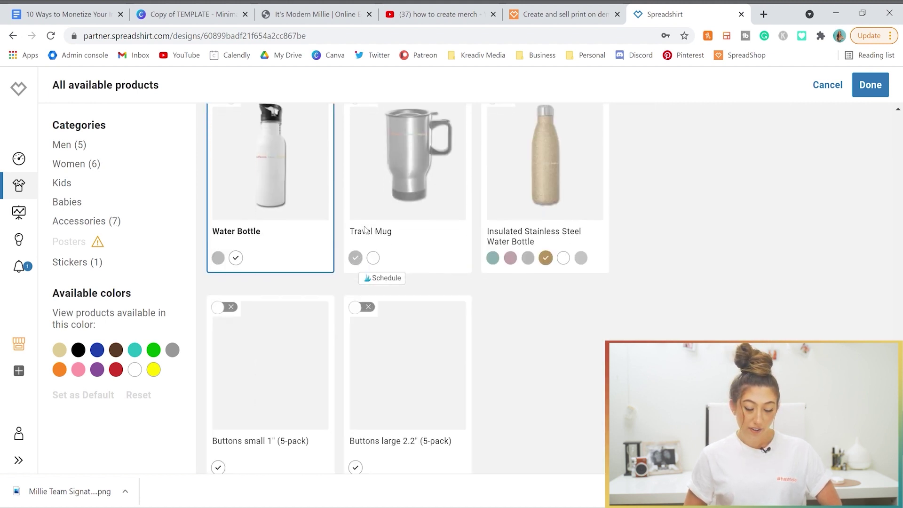
scroll(364, 226, up, 6)
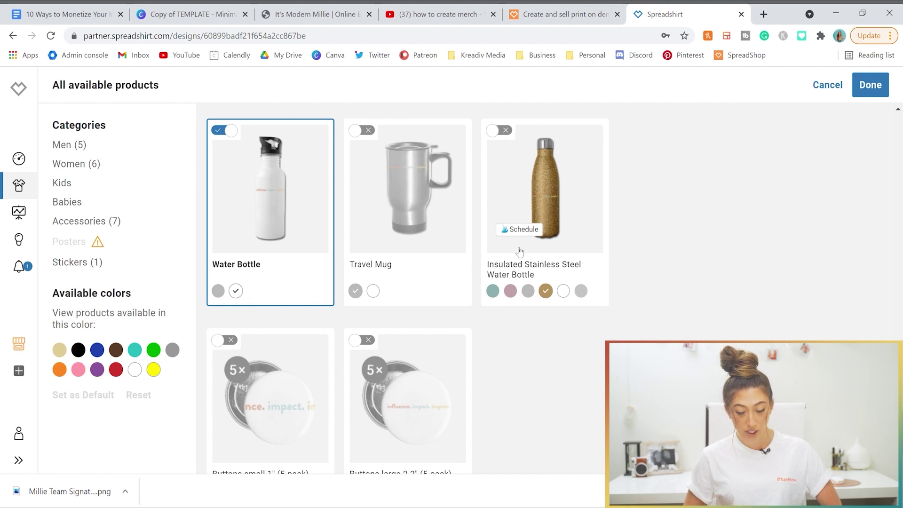
scroll(519, 251, down, 10)
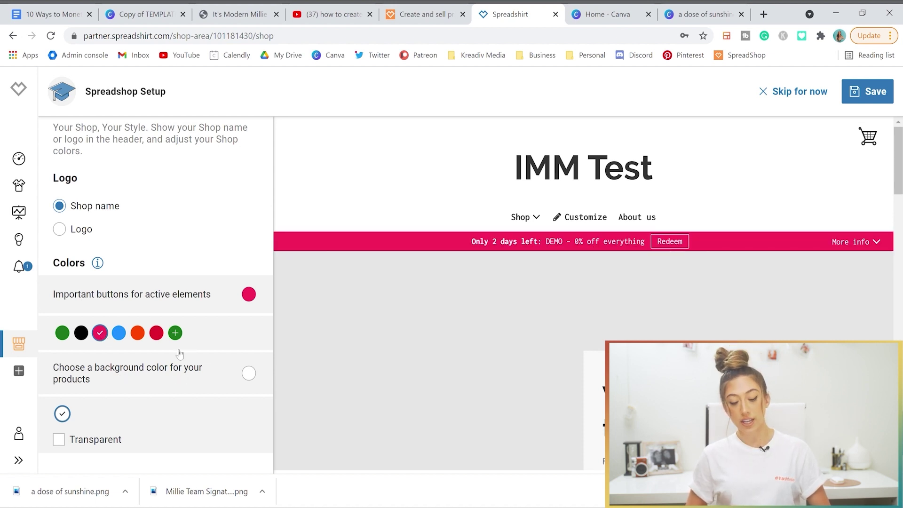
- Set the important-button colour to the Canva brand-kit teal #9EC4C4
click(177, 334)
scroll(176, 333, down, 3)
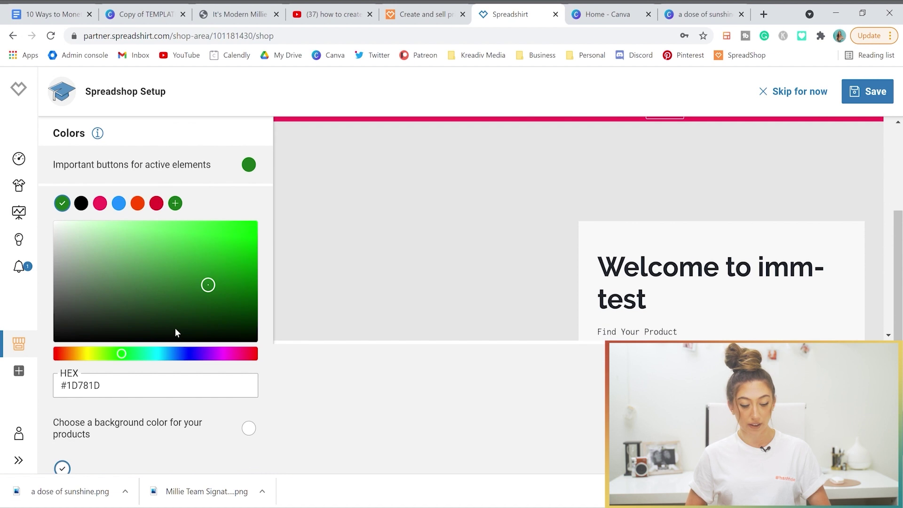
click(619, 17)
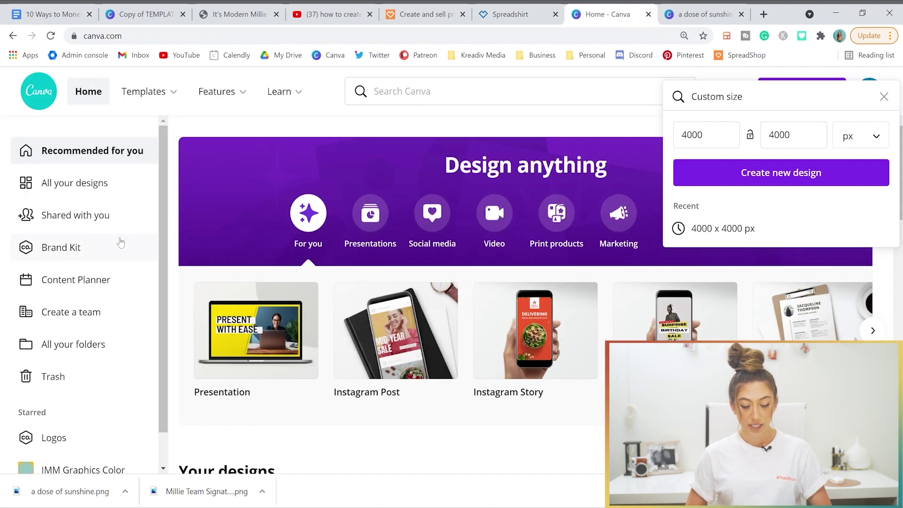
click(117, 244)
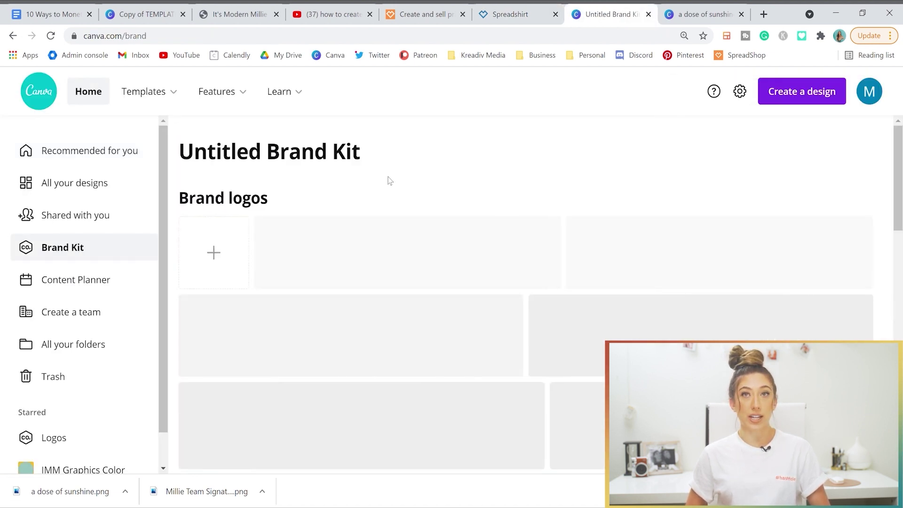
scroll(386, 181, down, 5)
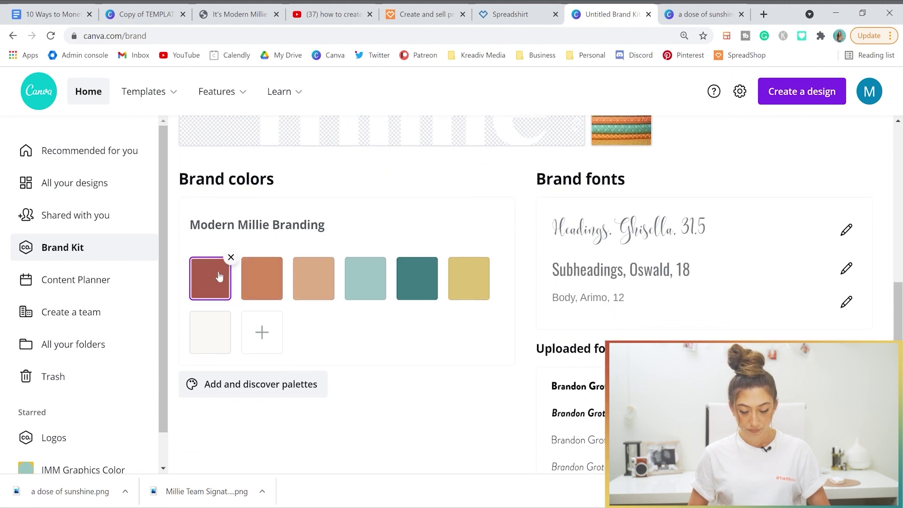
click(370, 290)
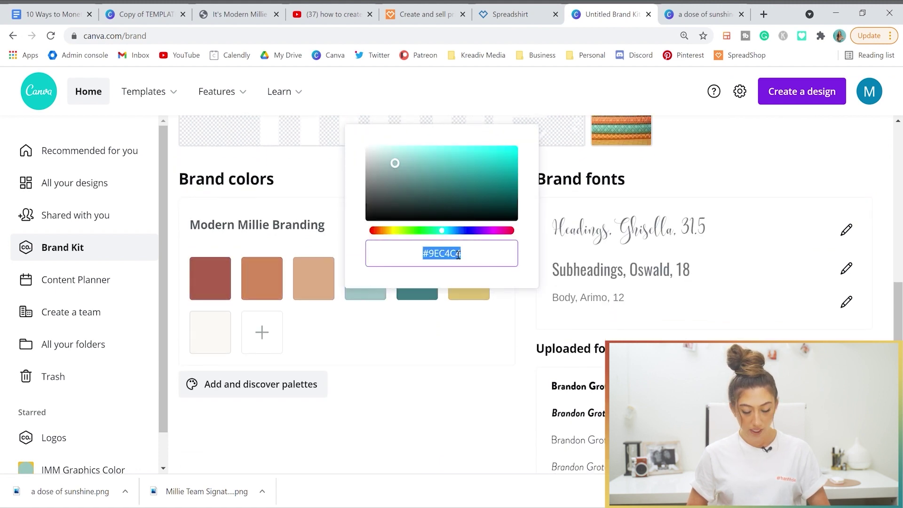
click(698, 17)
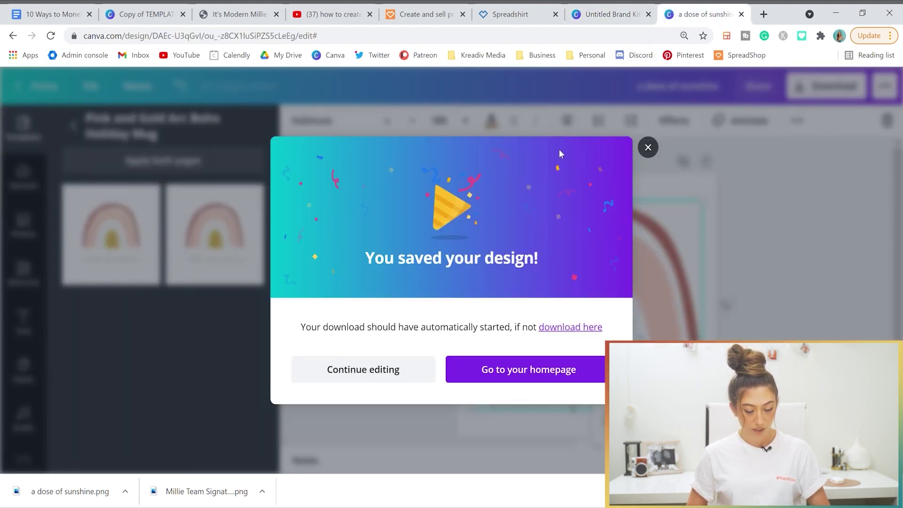
click(499, 15)
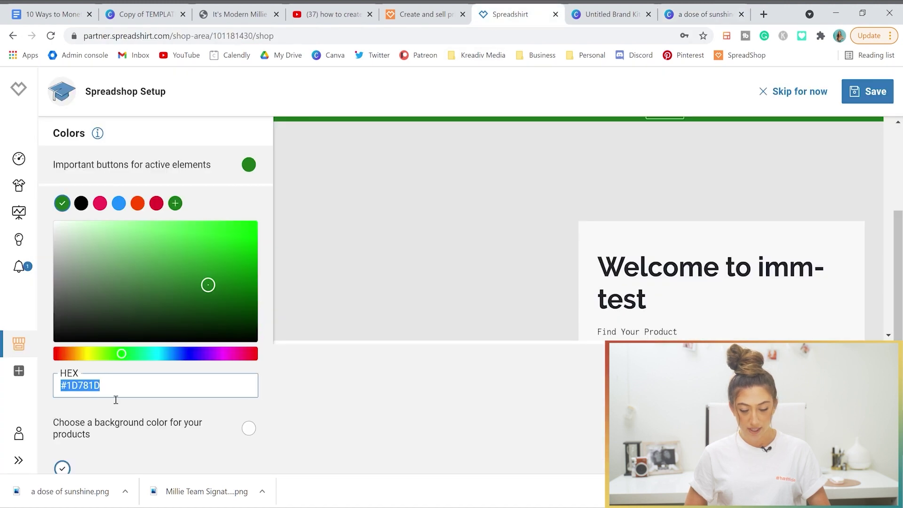
scroll(160, 400, up, 1)
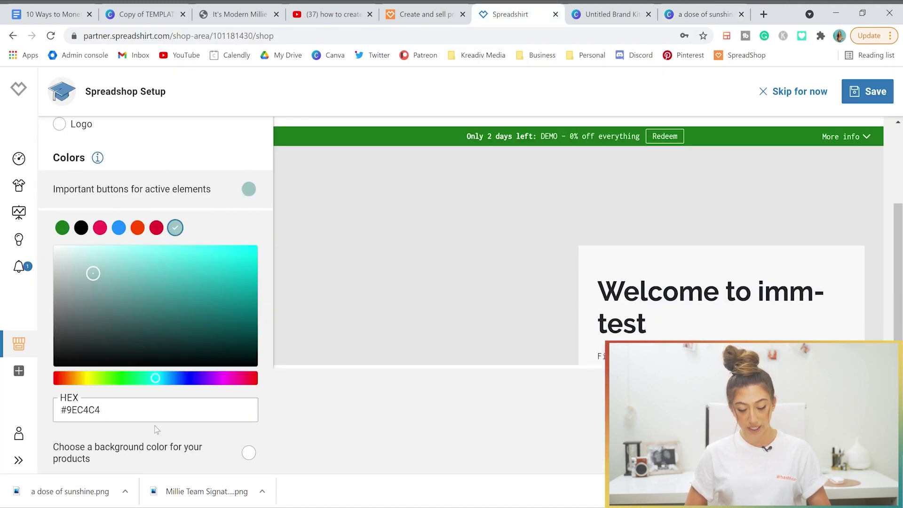
click(157, 429)
- Open the product background colour picker and copy the yellow #DEC275 from the Canva brand kit
click(248, 376)
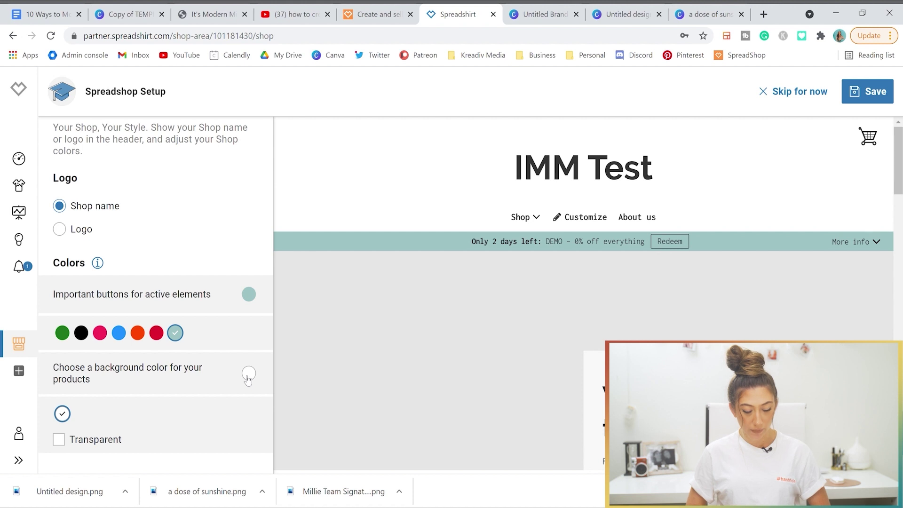
click(63, 414)
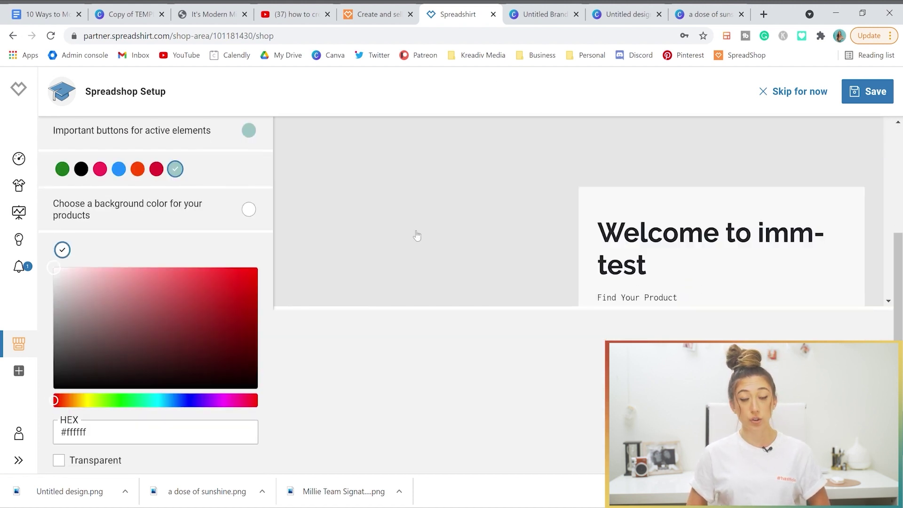
click(544, 14)
click(476, 278)
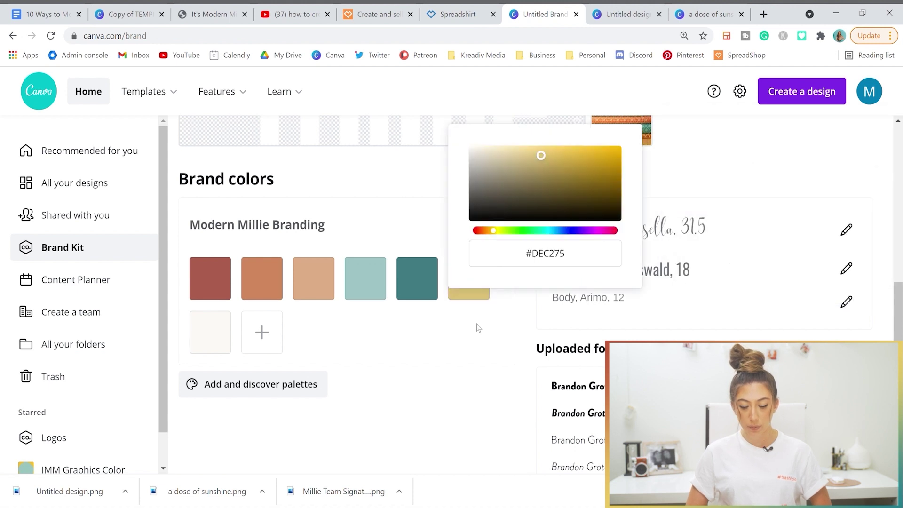
click(544, 263)
click(544, 263)
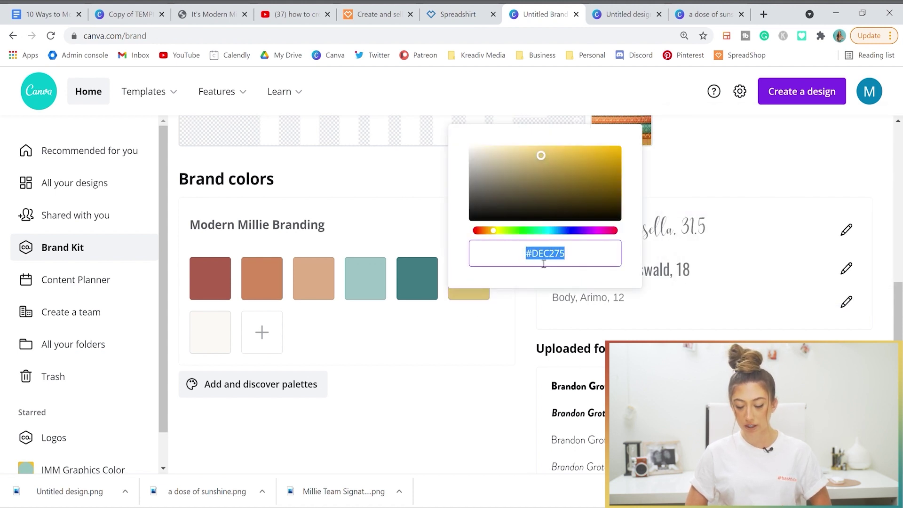
click(628, 15)
click(687, 17)
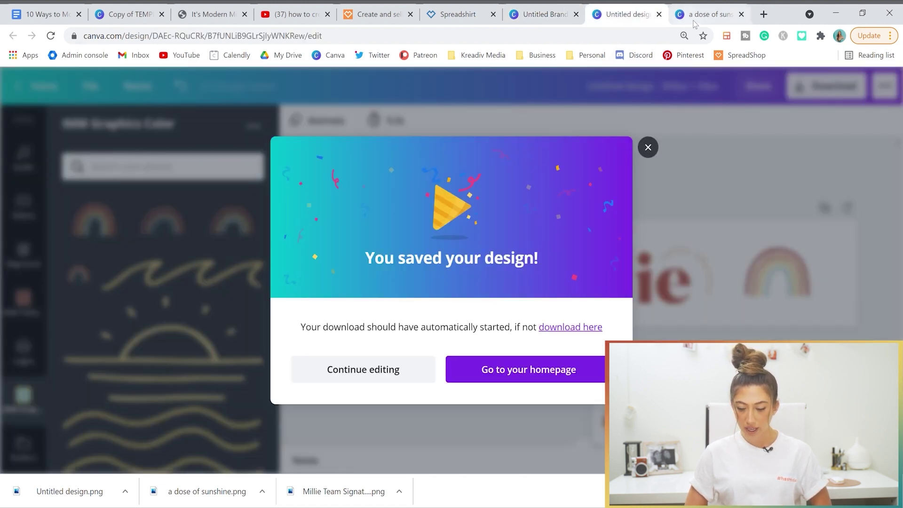
- Apply #DEC275 as the product background colour and check the yellow in the preview
click(461, 15)
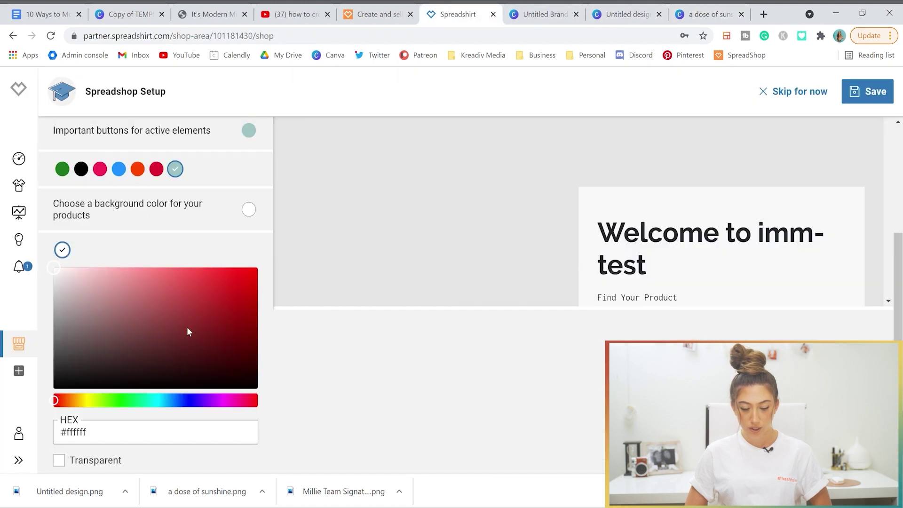
click(80, 440)
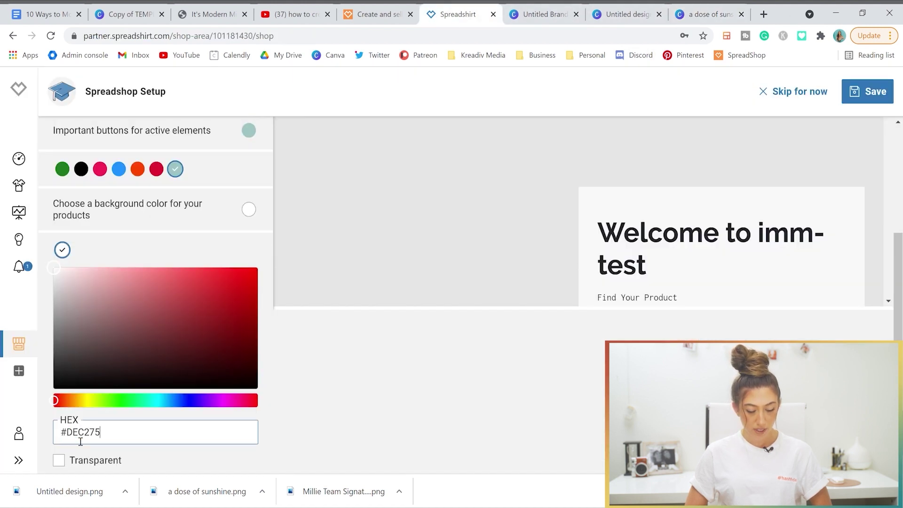
key(Return)
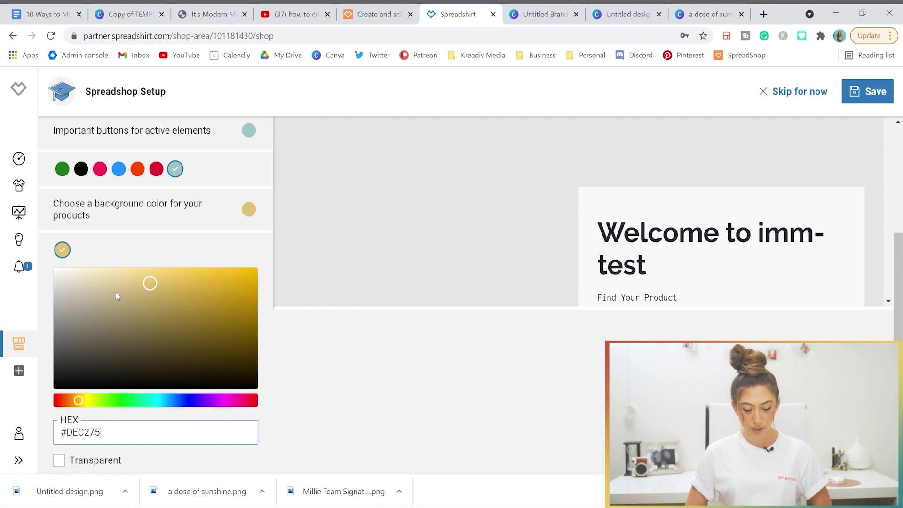
click(61, 248)
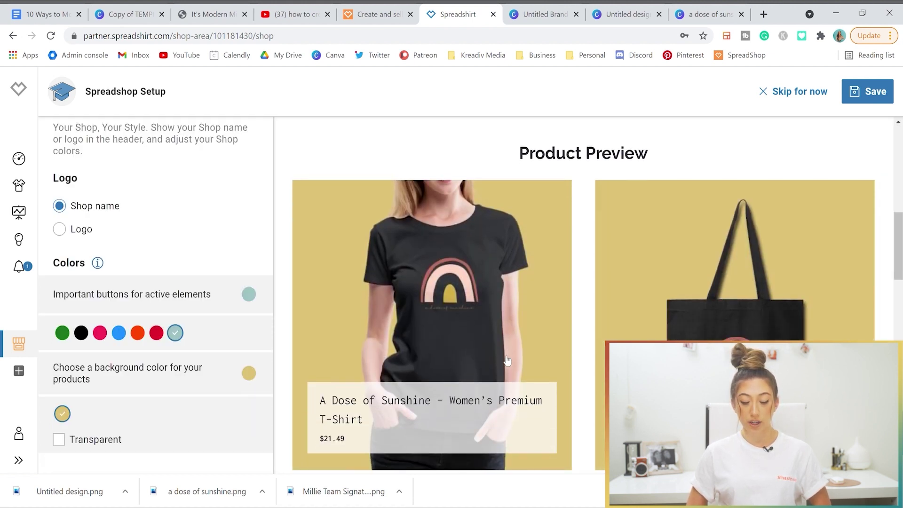
scroll(506, 361, down, 10)
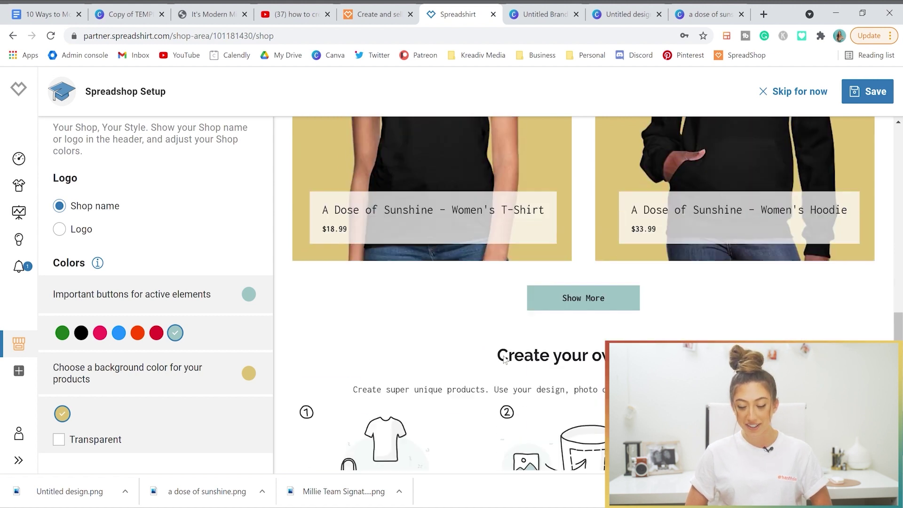
scroll(504, 360, down, 9)
scroll(504, 360, up, 6)
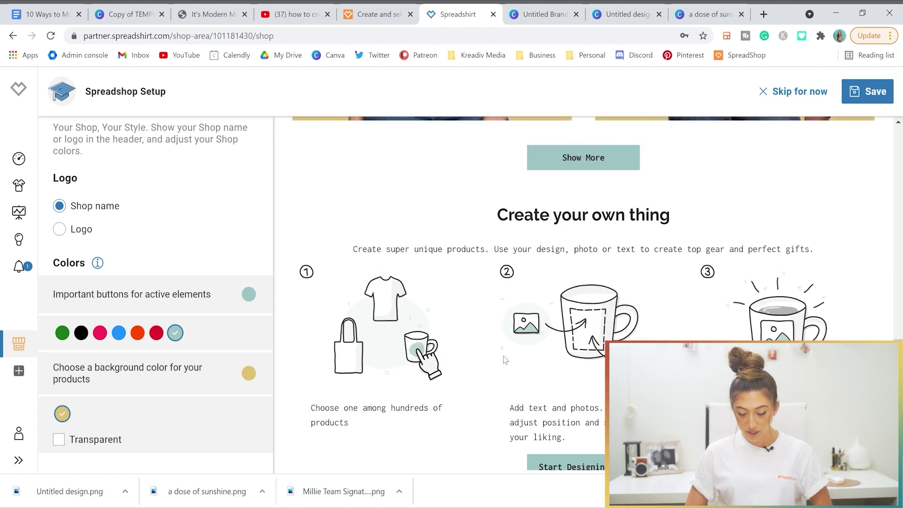
scroll(505, 360, up, 15)
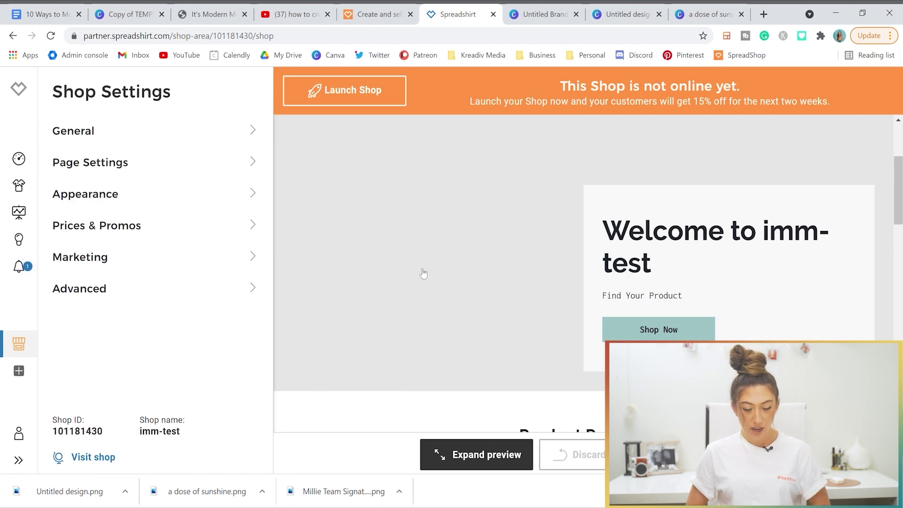
scroll(422, 268, down, 1)
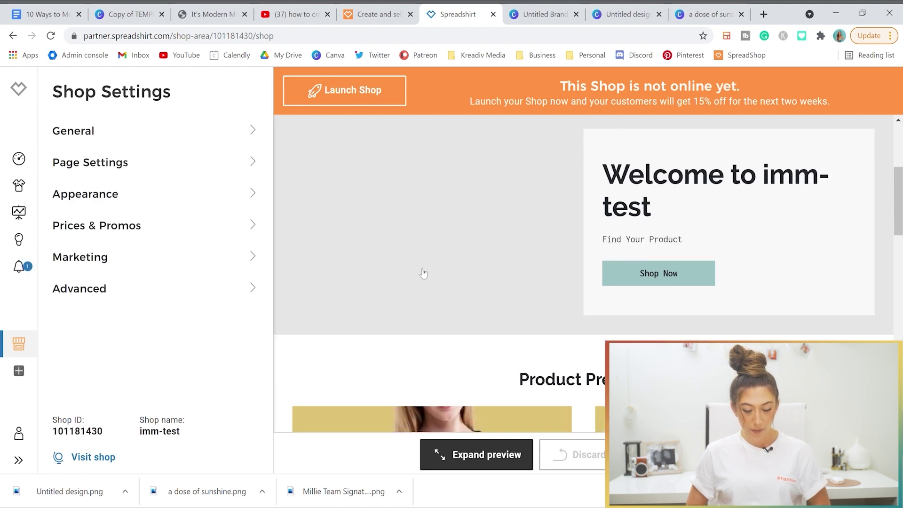
click(108, 196)
click(101, 209)
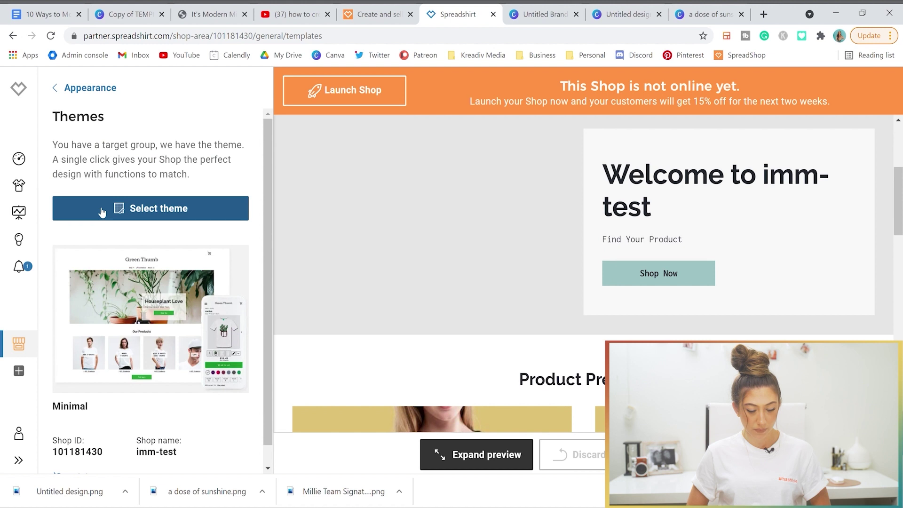
scroll(101, 210, down, 1)
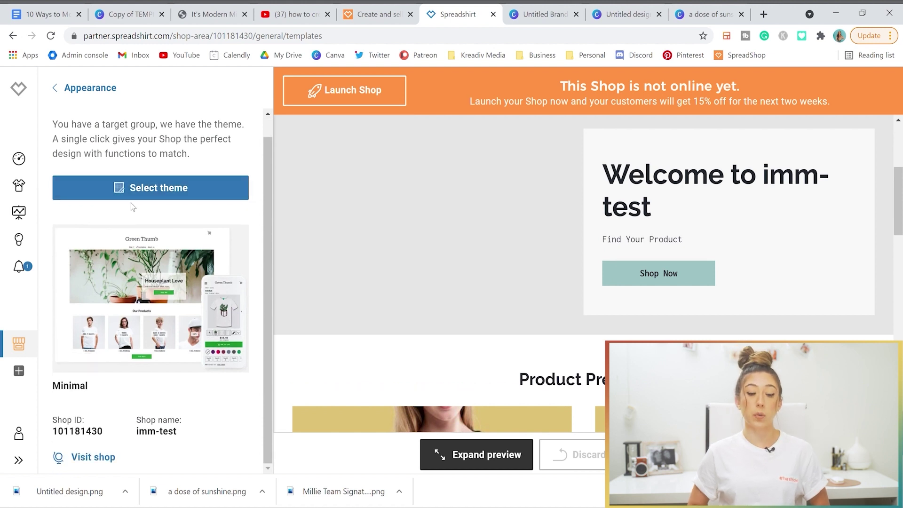
scroll(131, 202, up, 1)
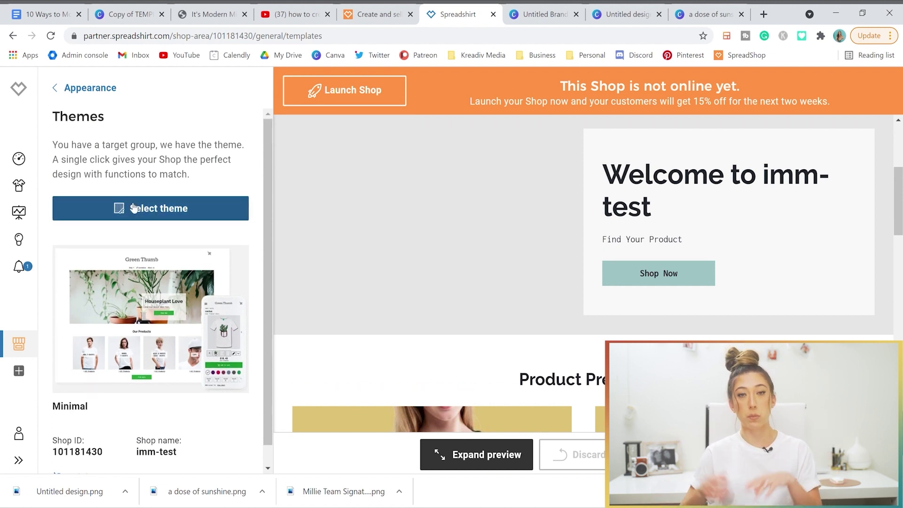
click(134, 208)
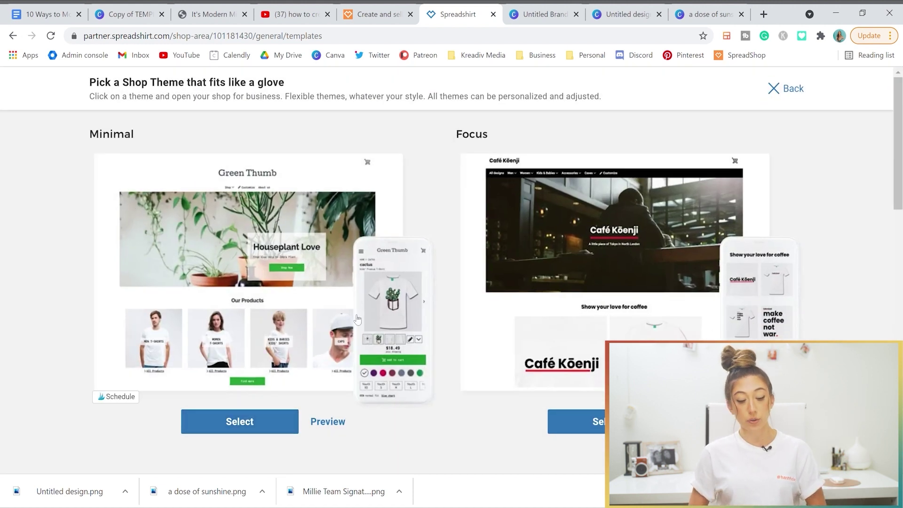
scroll(357, 320, down, 8)
scroll(357, 319, down, 4)
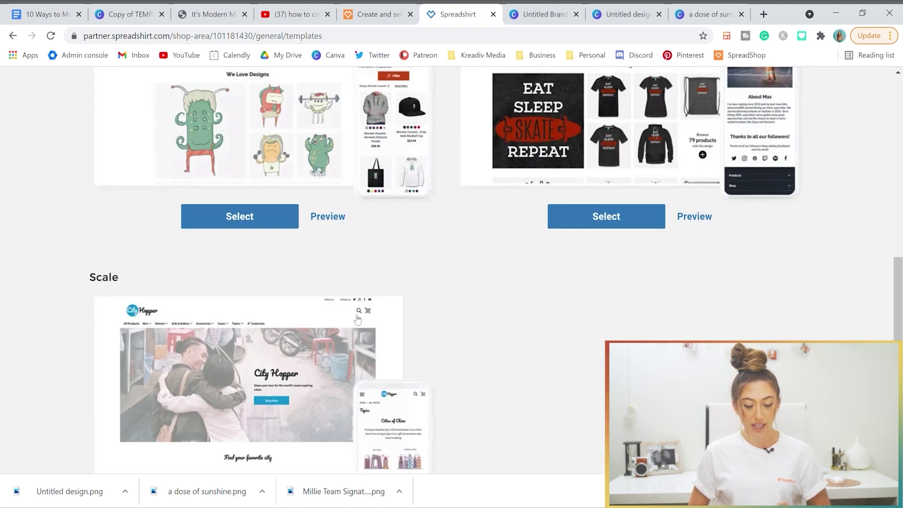
scroll(357, 319, down, 5)
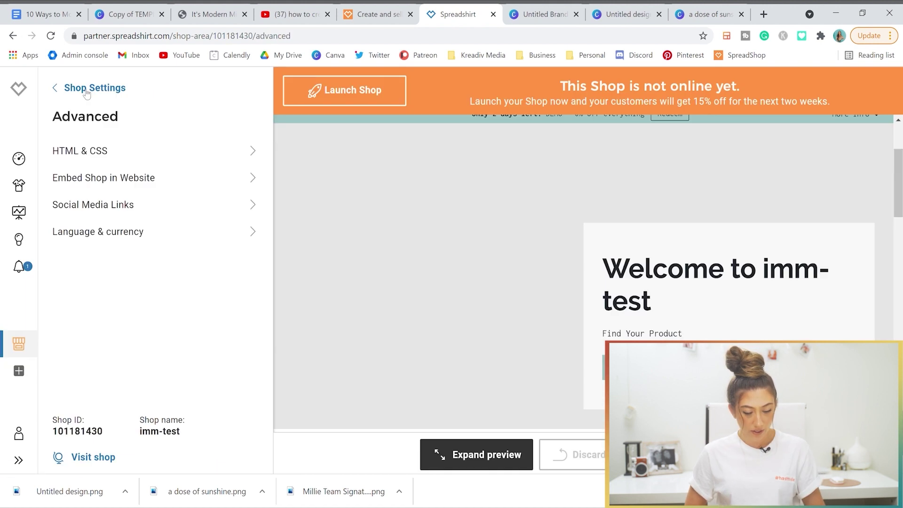
click(52, 86)
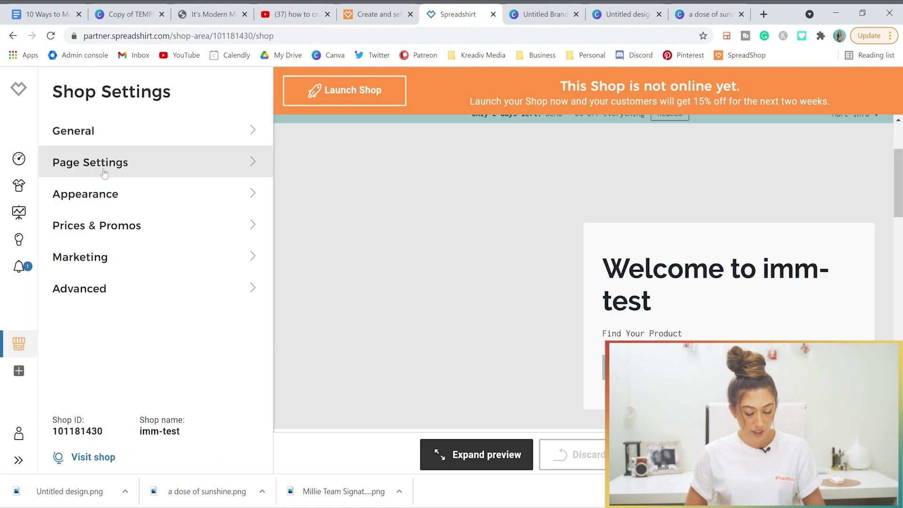
click(108, 166)
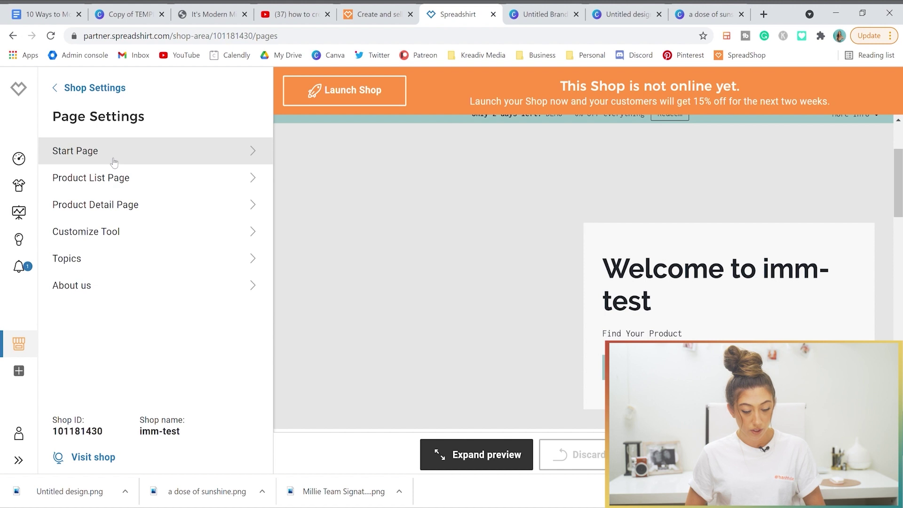
click(114, 161)
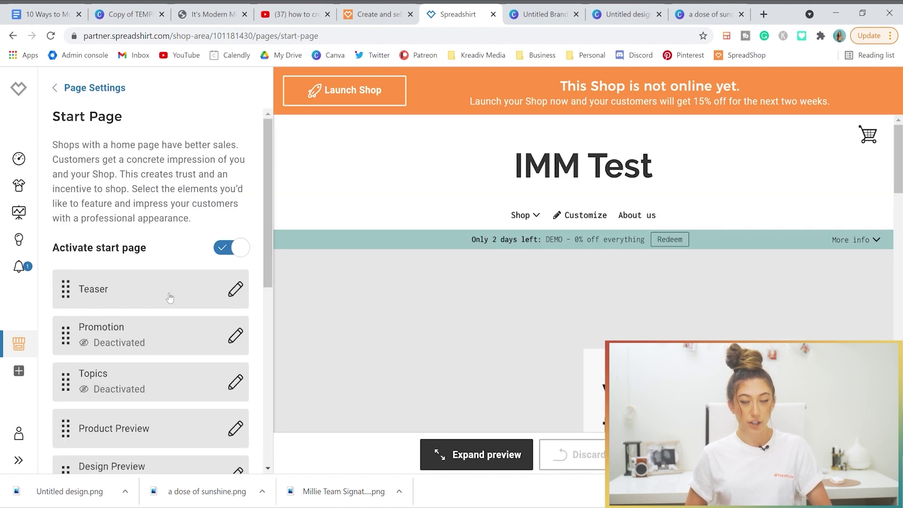
scroll(169, 298, down, 3)
scroll(170, 298, up, 2)
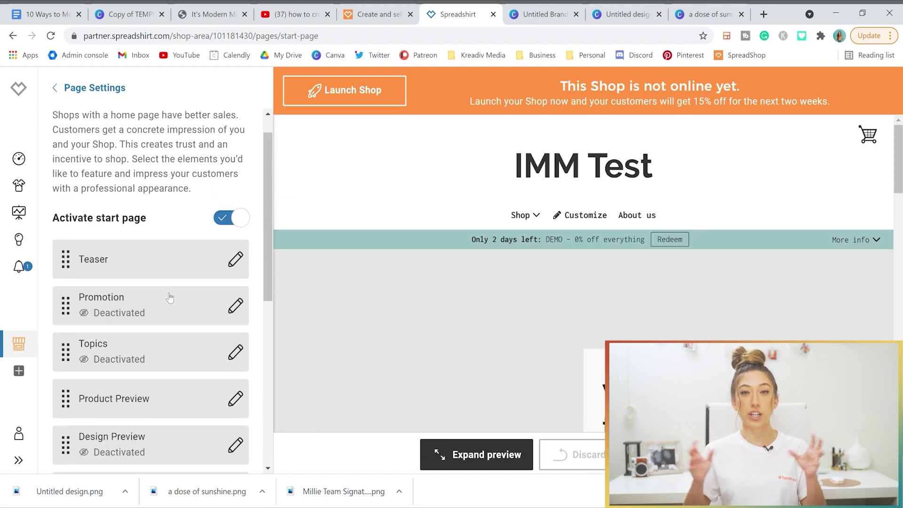
scroll(170, 297, down, 6)
scroll(170, 297, up, 1)
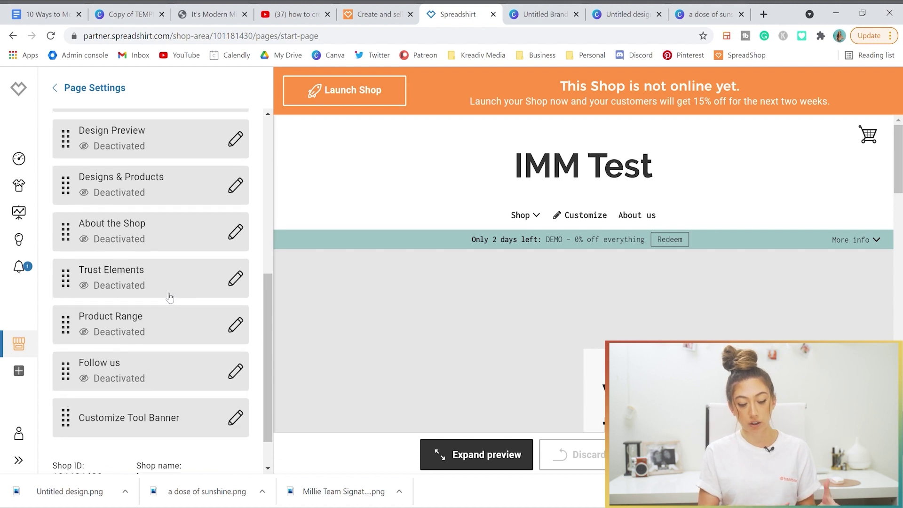
scroll(169, 297, up, 5)
click(235, 188)
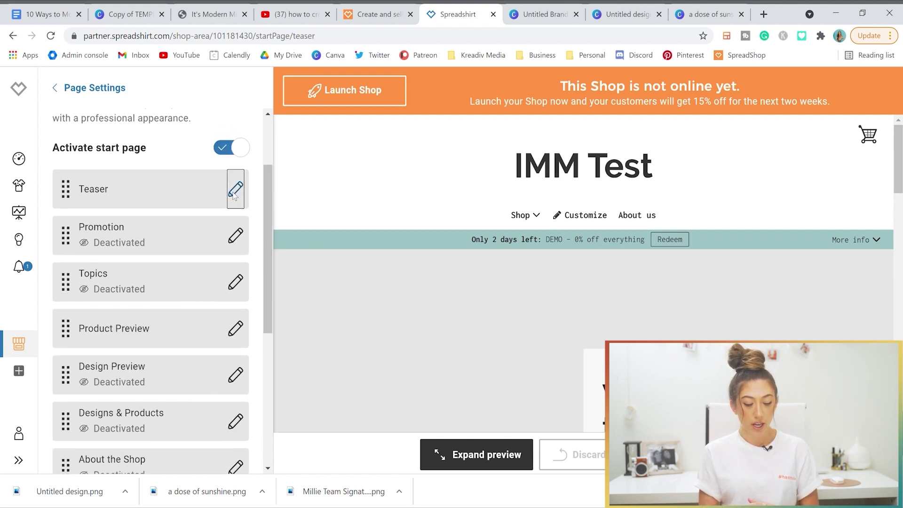
click(97, 87)
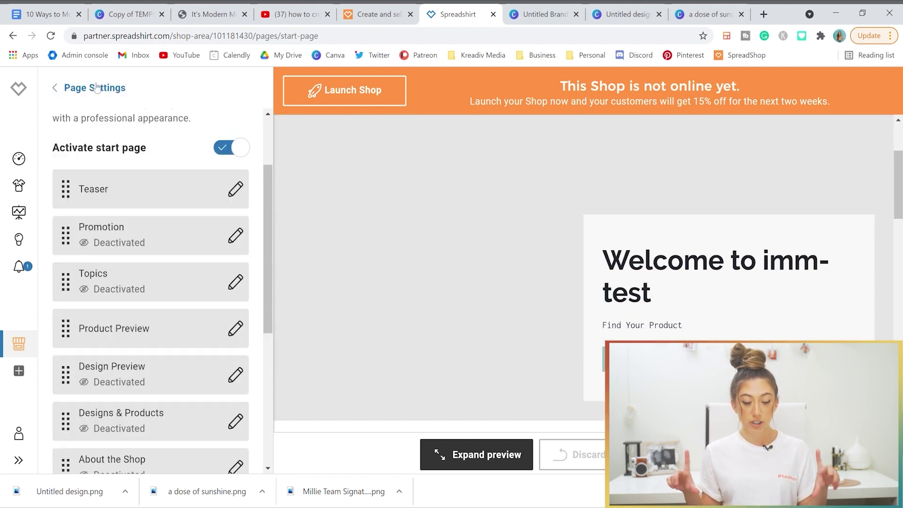
click(96, 87)
click(98, 88)
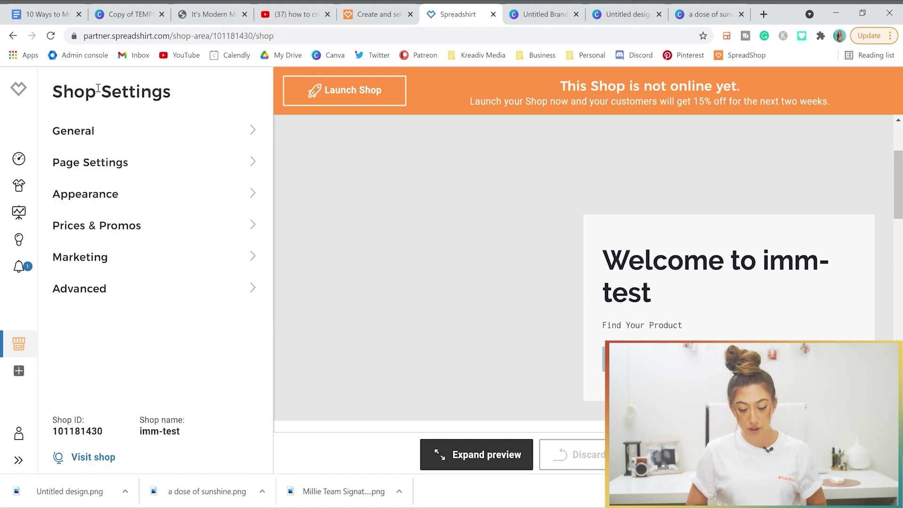
click(97, 175)
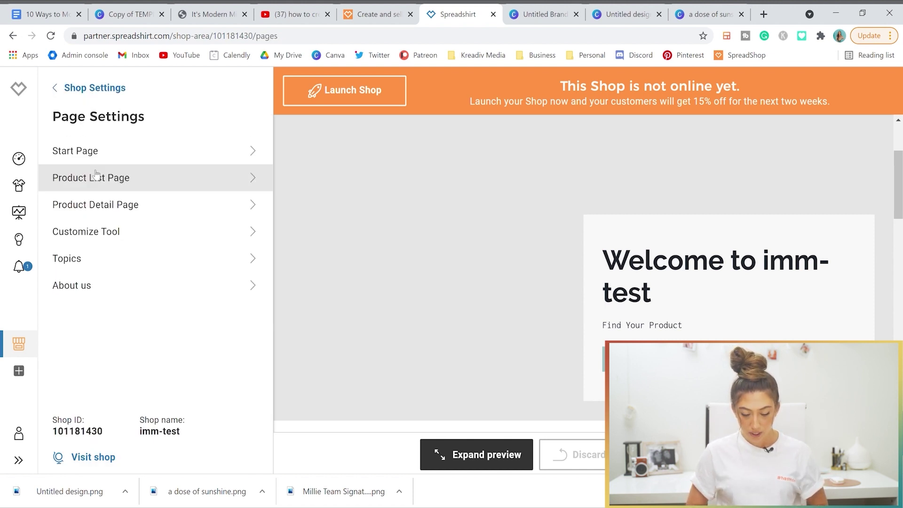
click(94, 152)
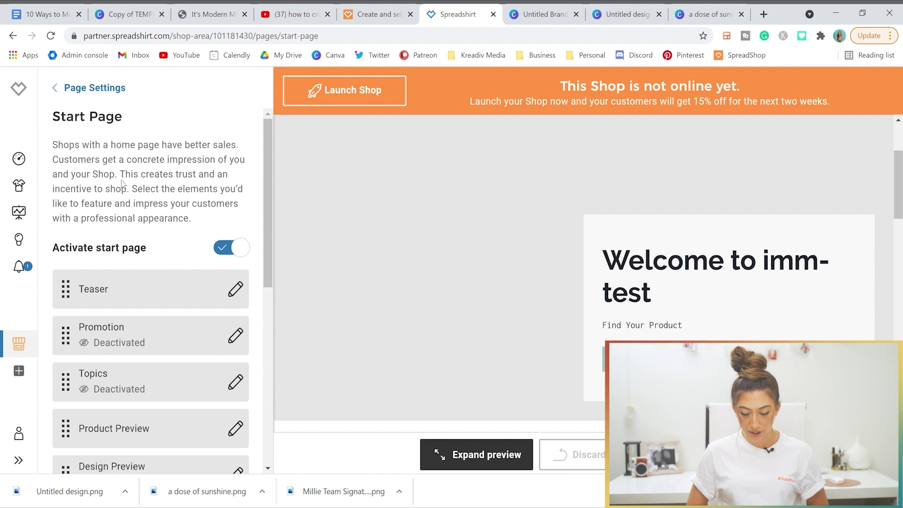
scroll(182, 244, down, 1)
- Use the desk-and-notebook photo as teaser background and set the headline to 'Welcome to ItModernMillie Shop'
click(182, 245)
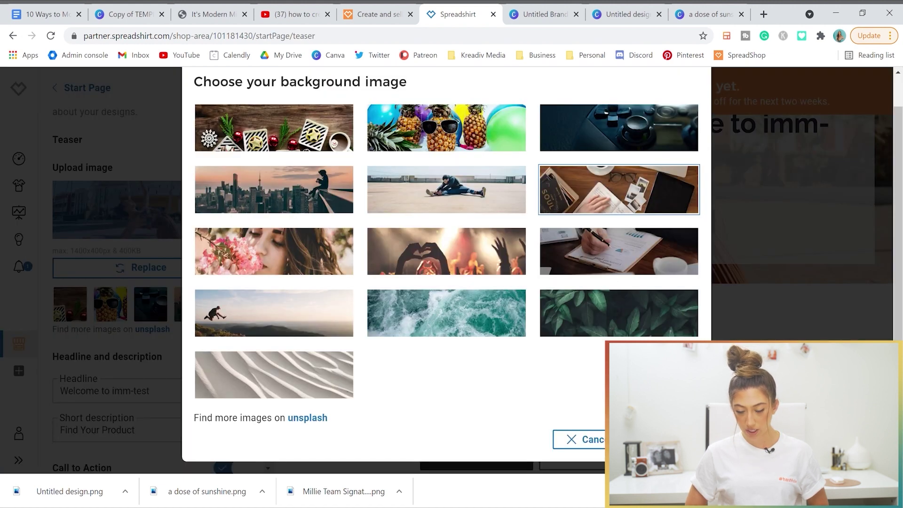
click(619, 189)
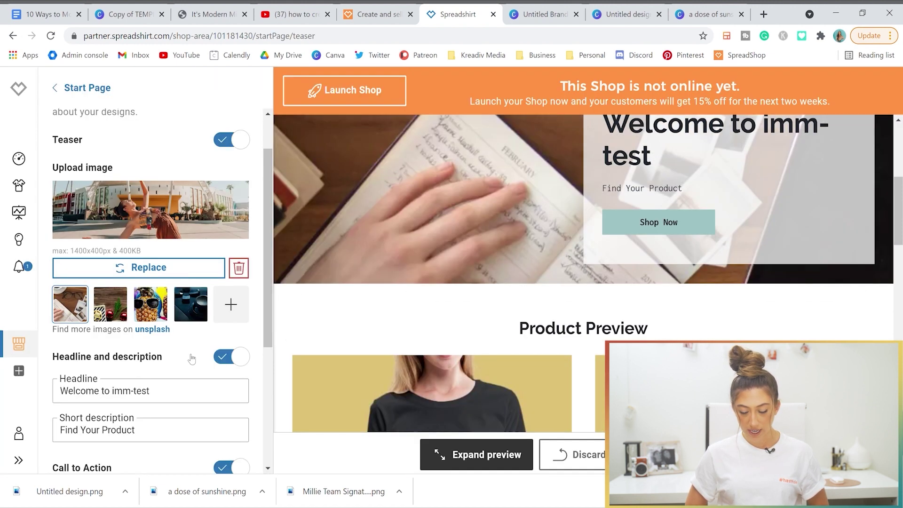
scroll(461, 325, down, 4)
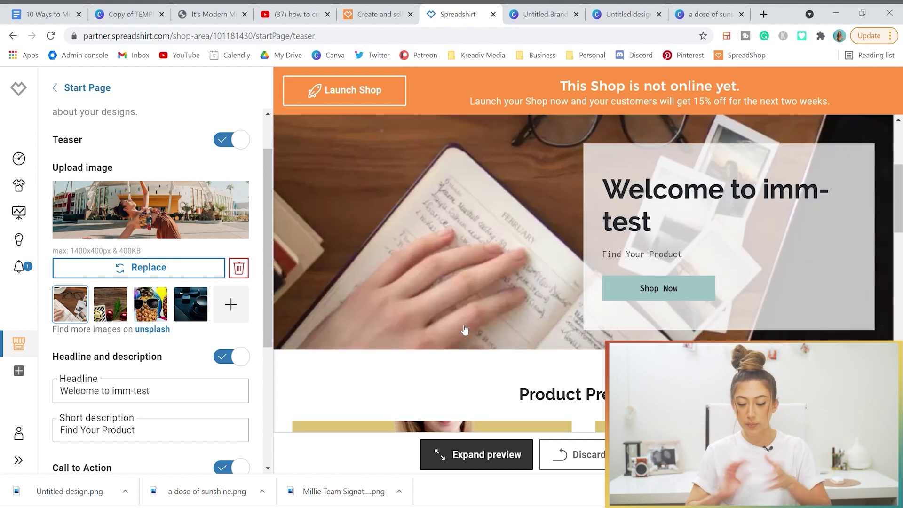
triple_click(180, 398)
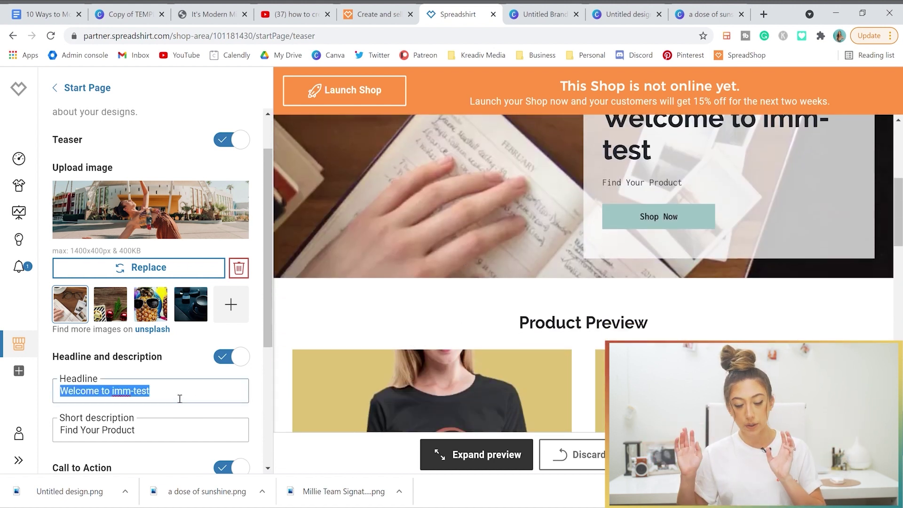
text(Welcome t)
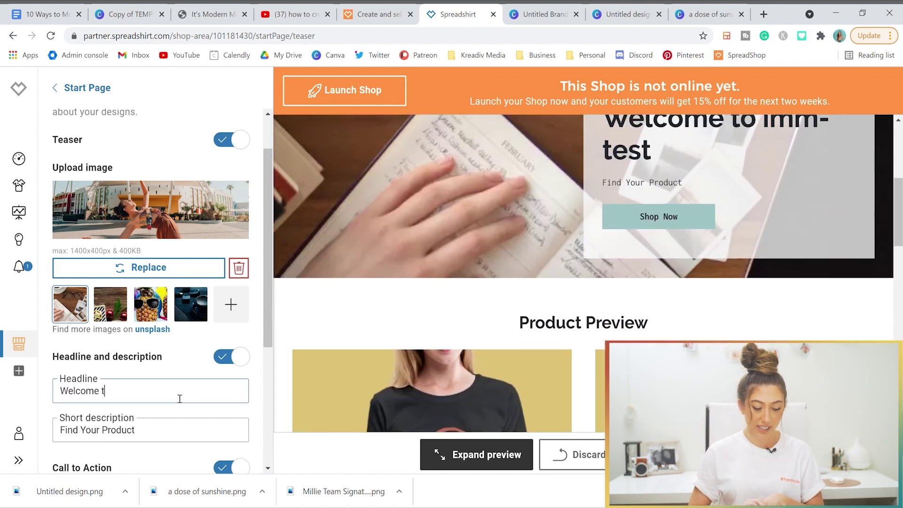
text(o ItModernM)
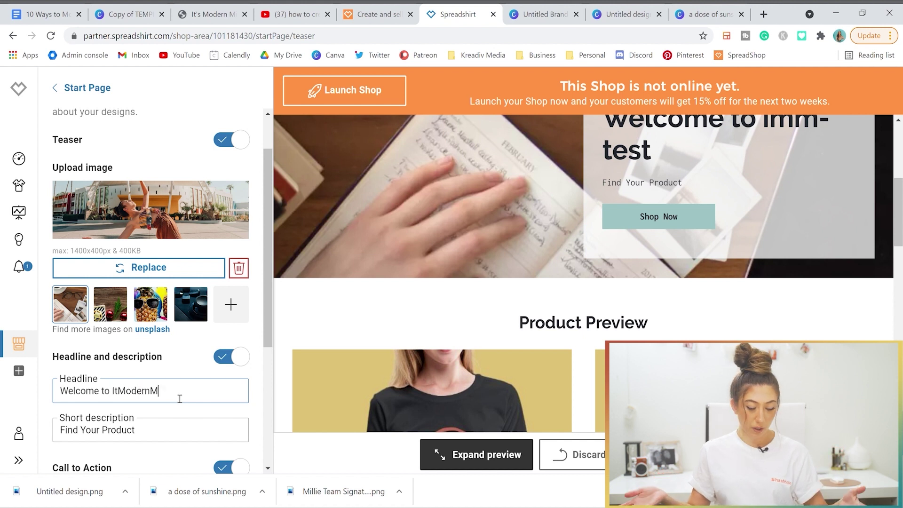
text(illie Shop)
scroll(93, 349, down, 5)
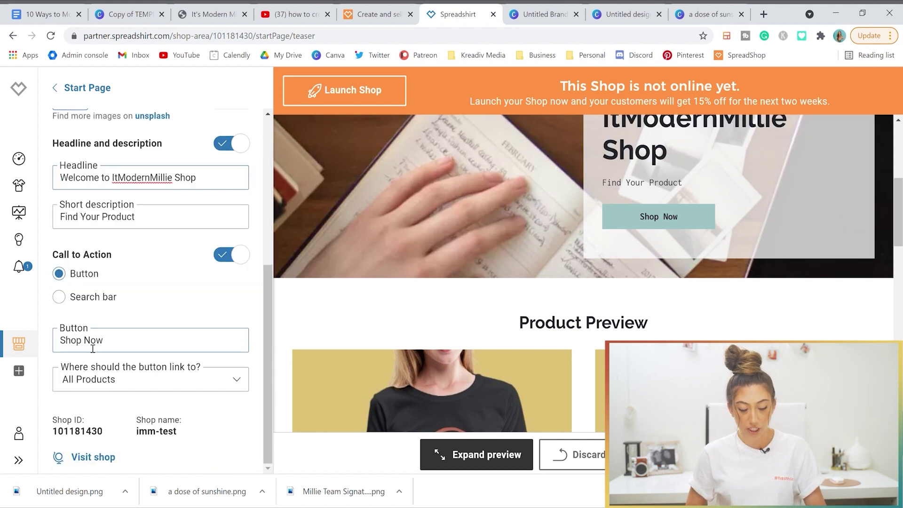
scroll(94, 357, up, 6)
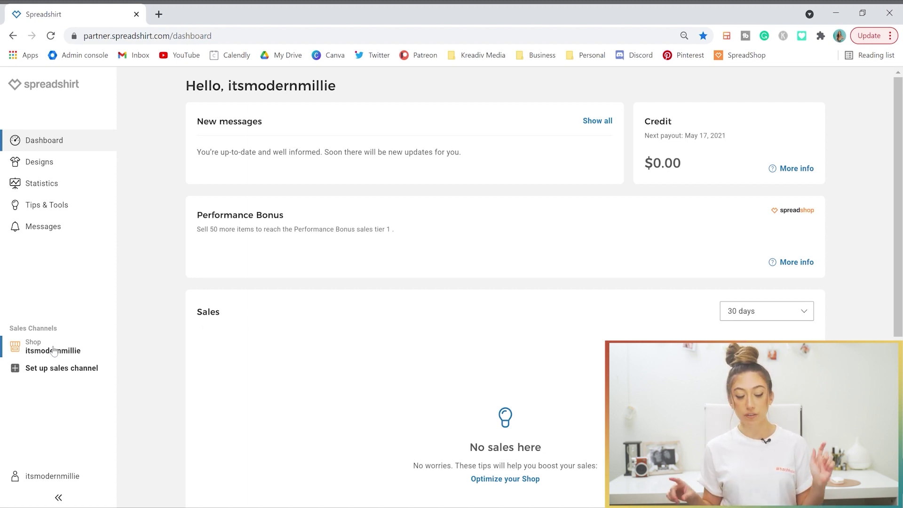
- Open the Shop sales channel, show all its designs, and preview the All Products page
click(54, 350)
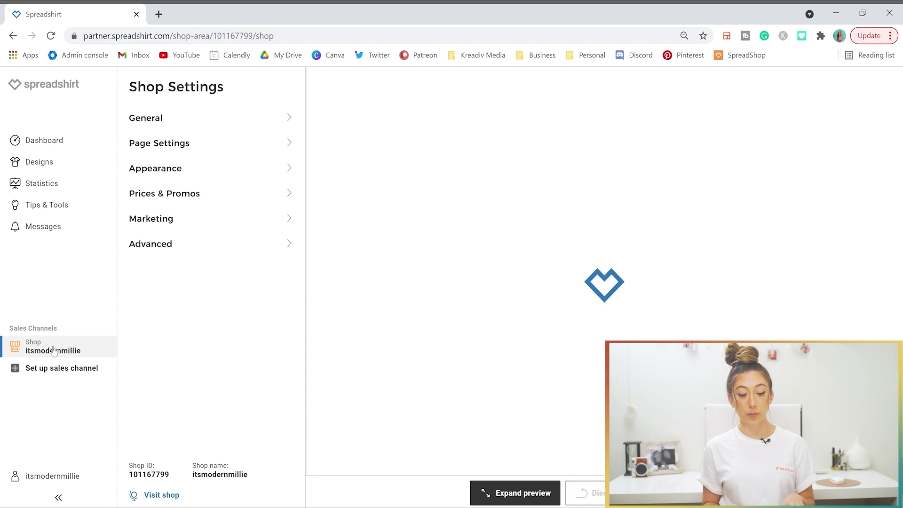
scroll(266, 172, down, 2)
scroll(266, 172, up, 1)
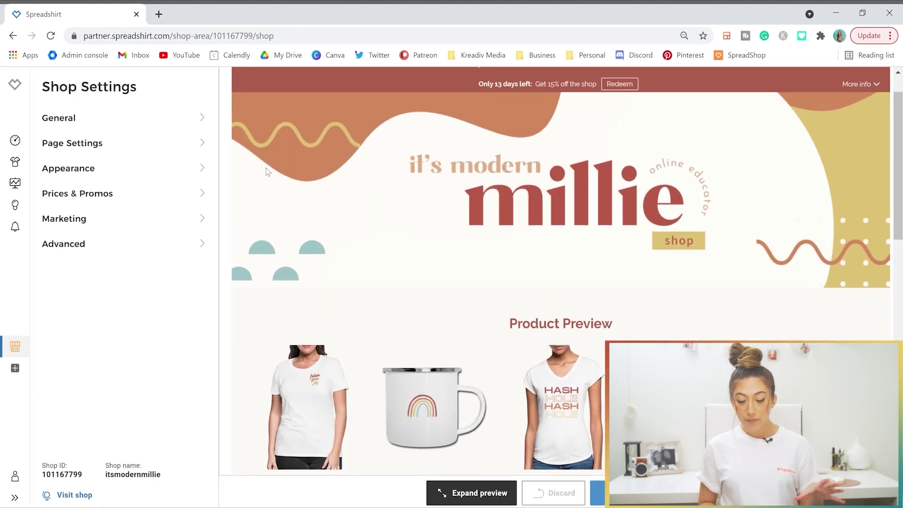
scroll(267, 172, down, 3)
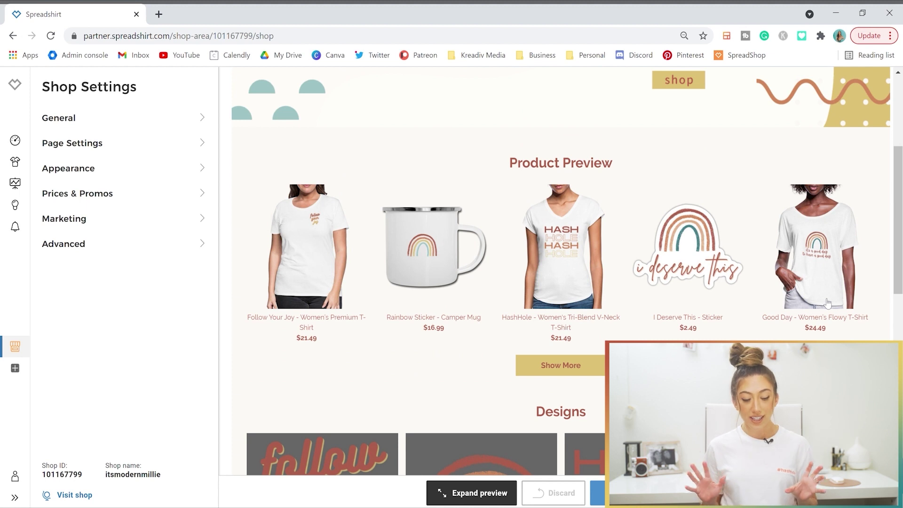
scroll(255, 225, down, 4)
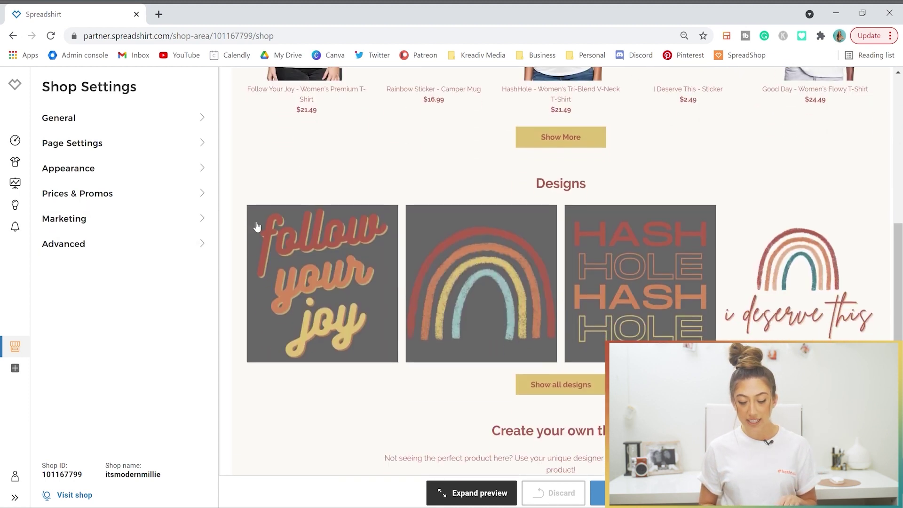
click(534, 367)
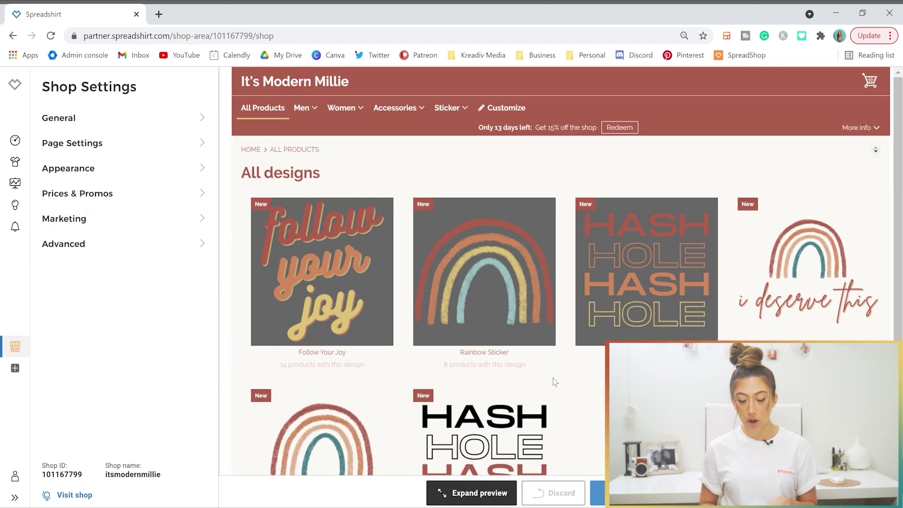
scroll(561, 271, down, 2)
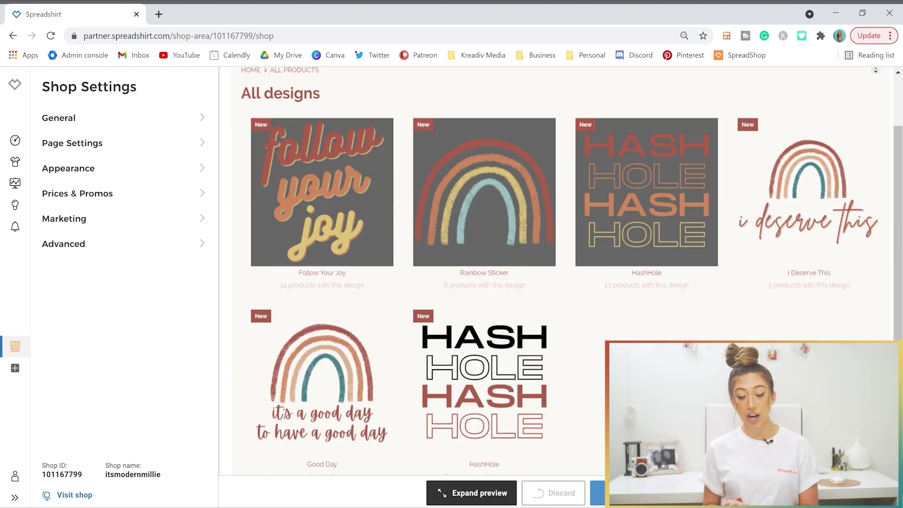
scroll(500, 188, up, 2)
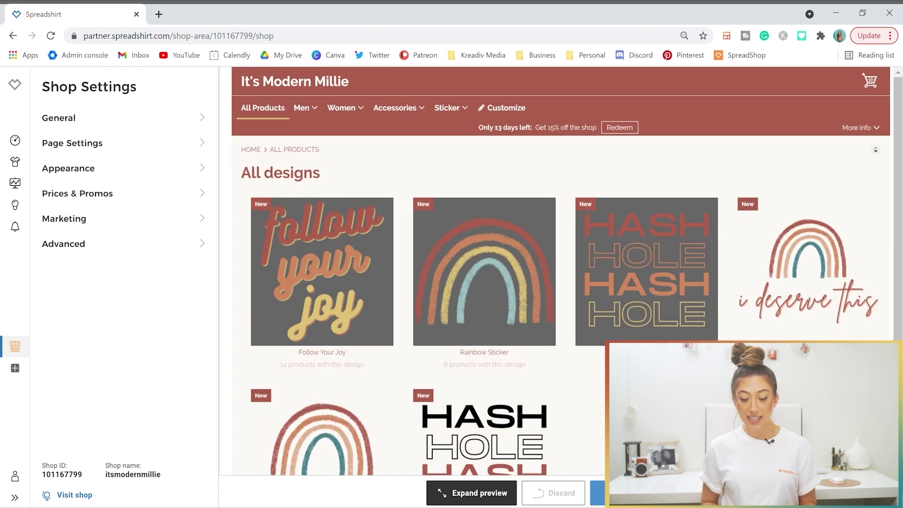
click(262, 110)
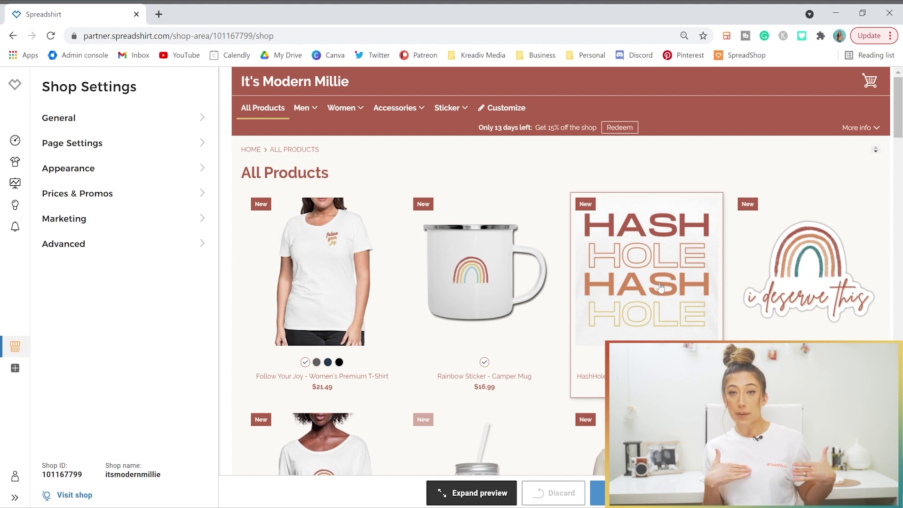
- On the T-shirt, replace the Follow Your Joy print with a small second HashHole design on the upper right chest
click(509, 112)
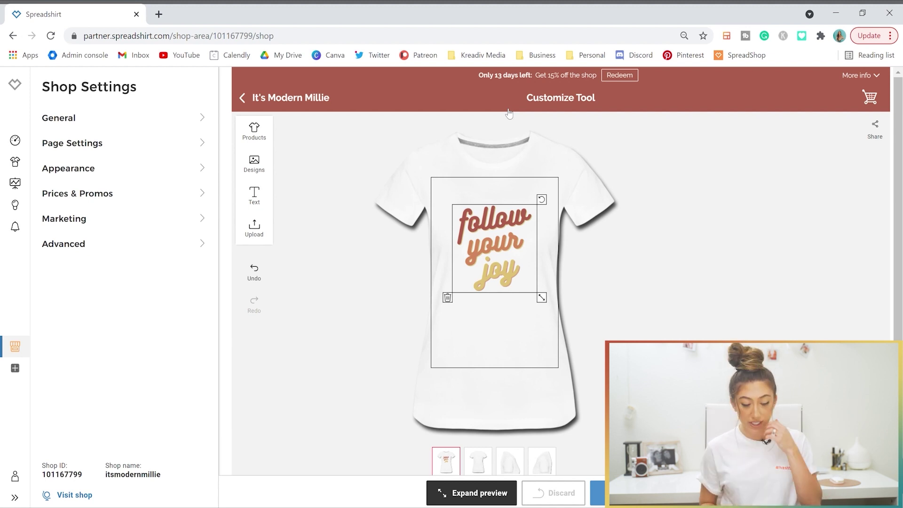
click(255, 164)
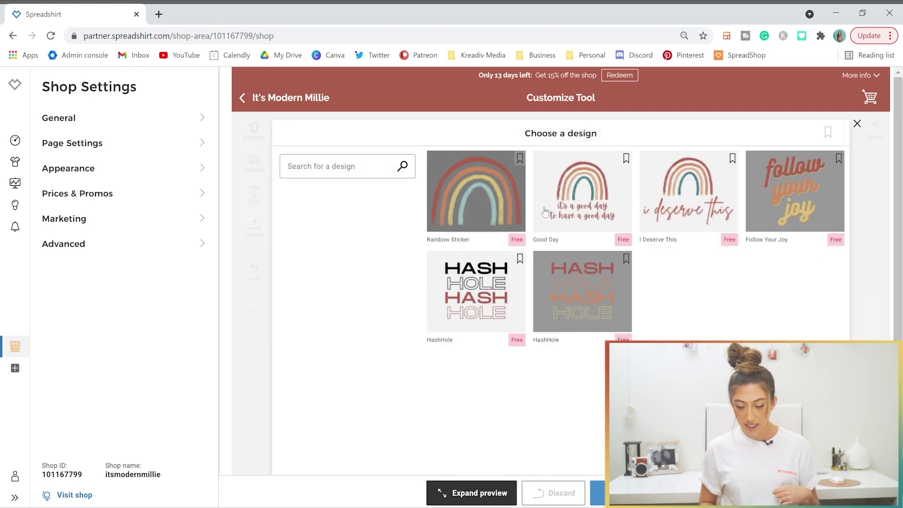
click(596, 294)
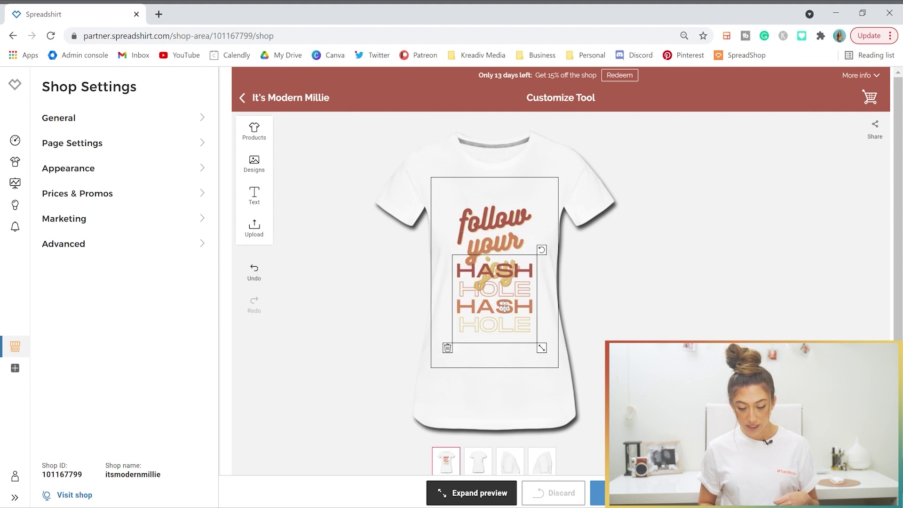
click(509, 231)
click(448, 298)
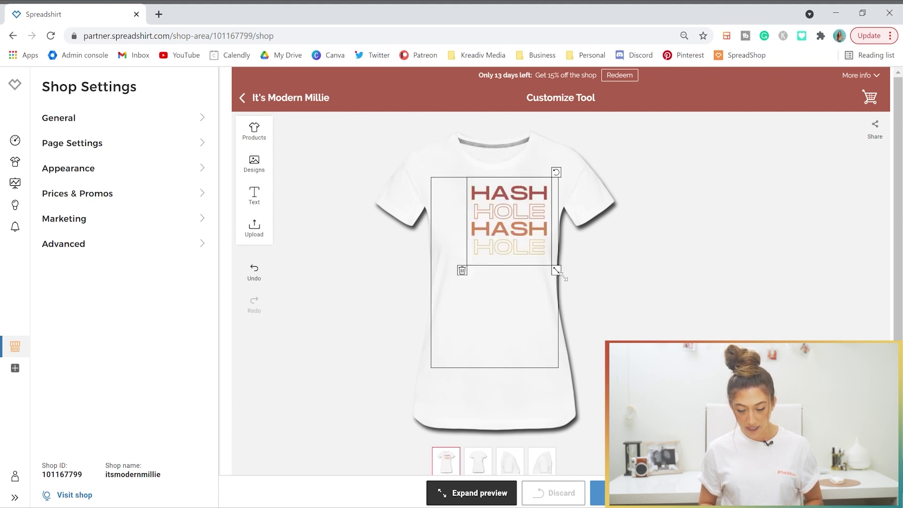
drag(555, 269, 541, 211)
click(617, 295)
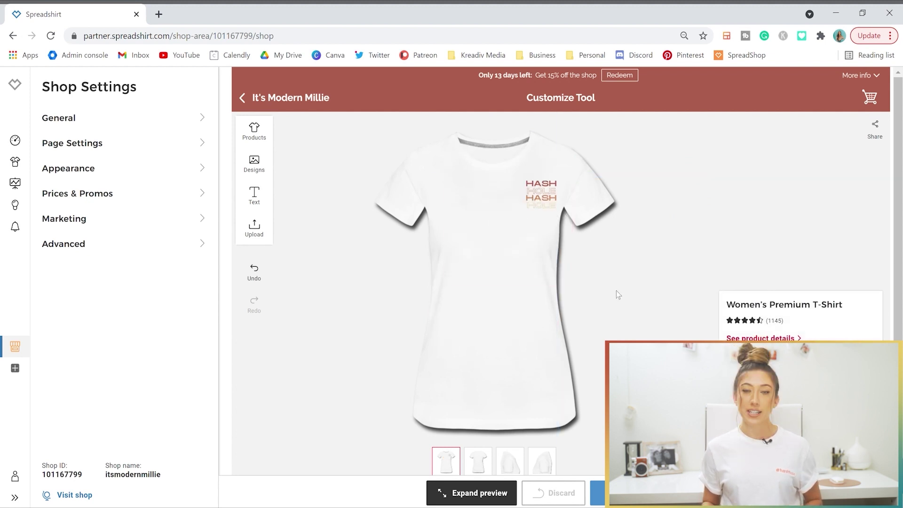